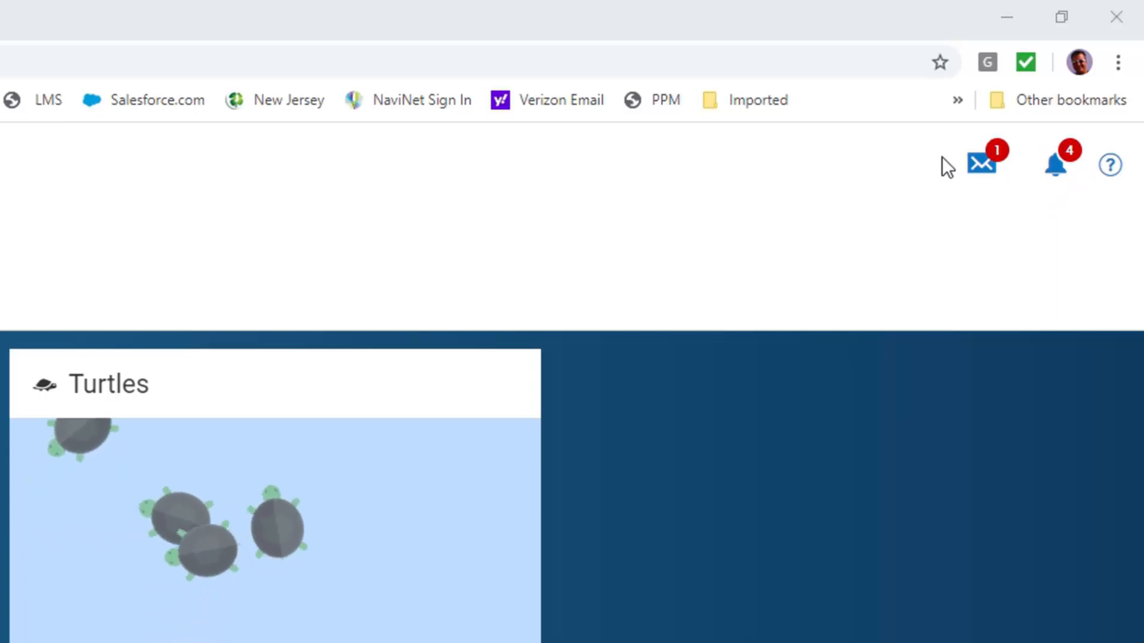
- Read the Time Off Workflow message in the mailbox and review the workflow types in My To Do Items
{"action": "left_click", "coordinate": [976, 178]}
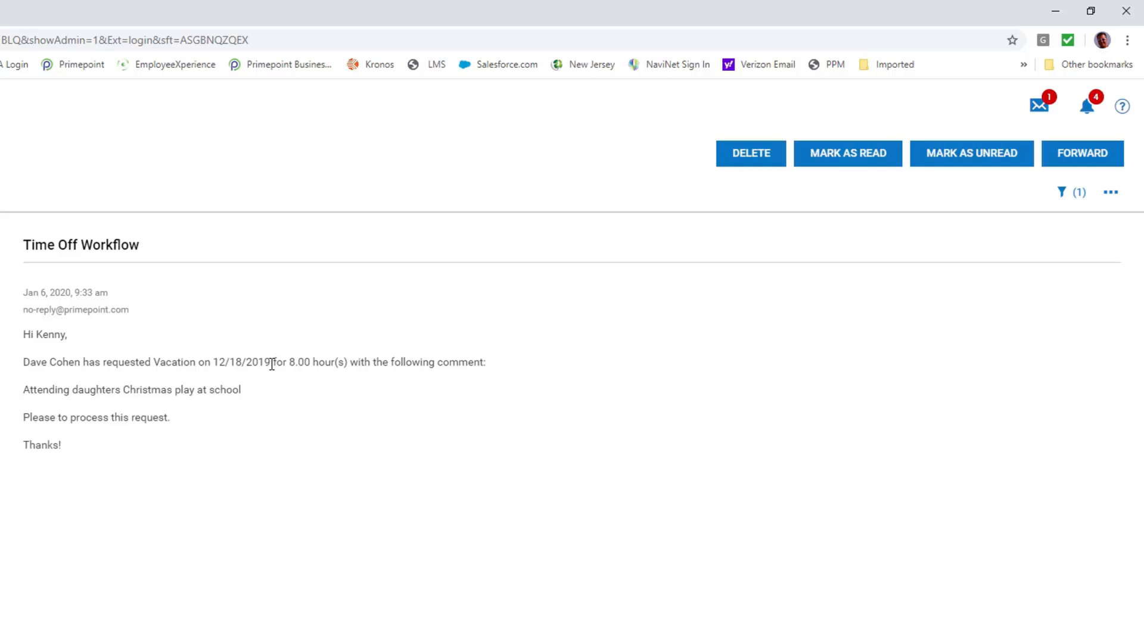
{"action": "left_click", "coordinate": [1087, 106]}
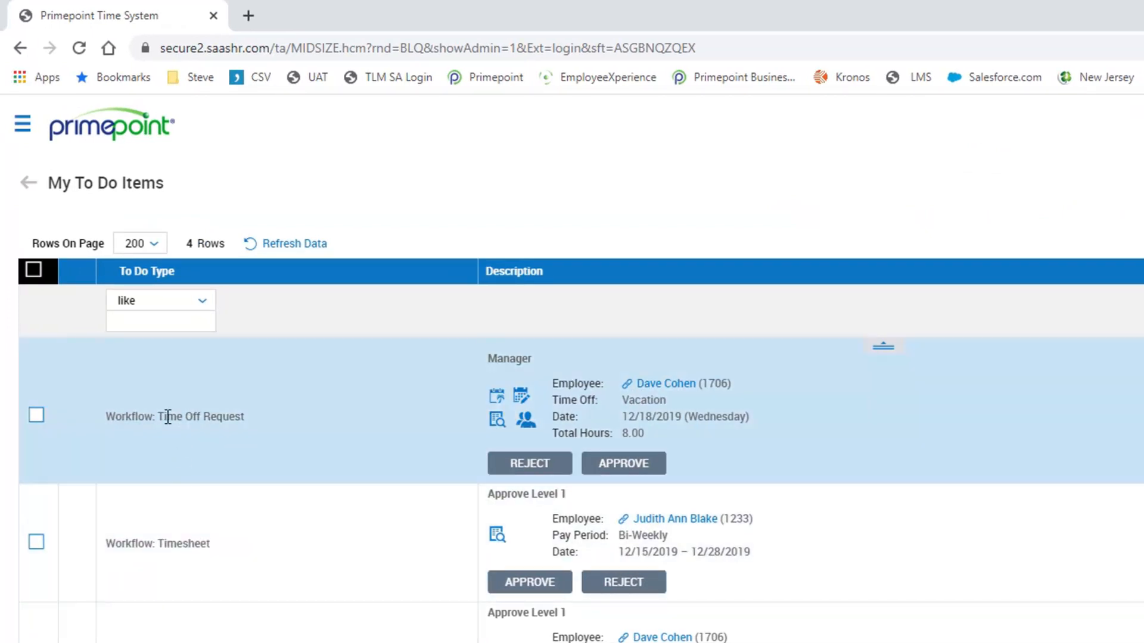
{"action": "left_click_drag", "start_coordinate": [156, 416], "coordinate": [258, 415]}
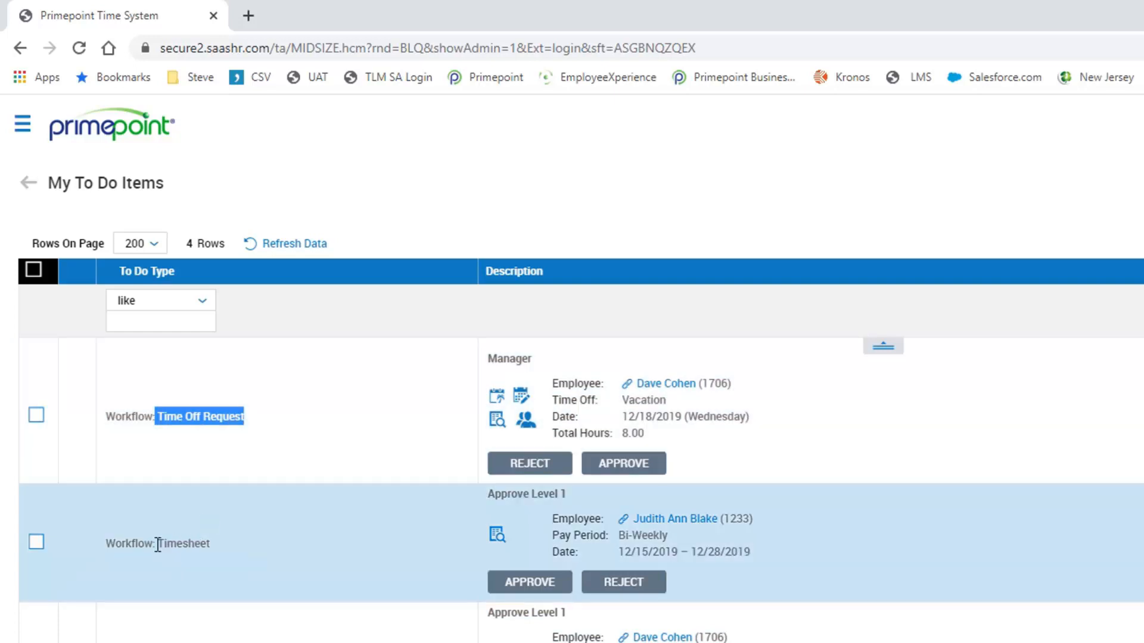
{"action": "left_click_drag", "start_coordinate": [156, 543], "coordinate": [215, 548]}
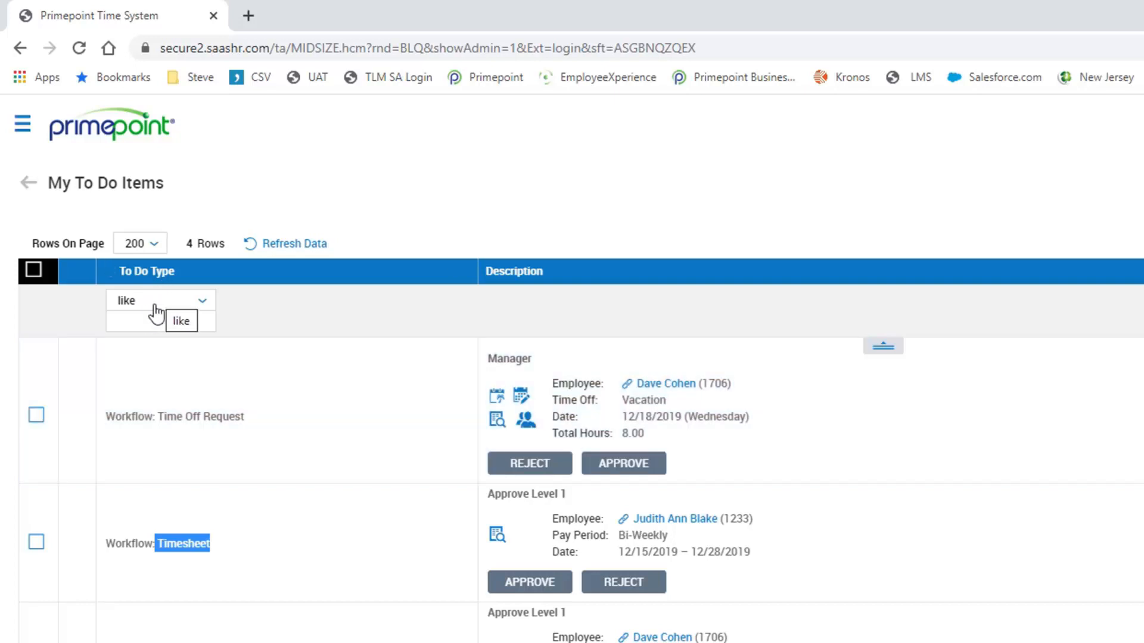
- Filter the to-do items to those whose To Do Type is like "off"
{"action": "left_click", "coordinate": [203, 302]}
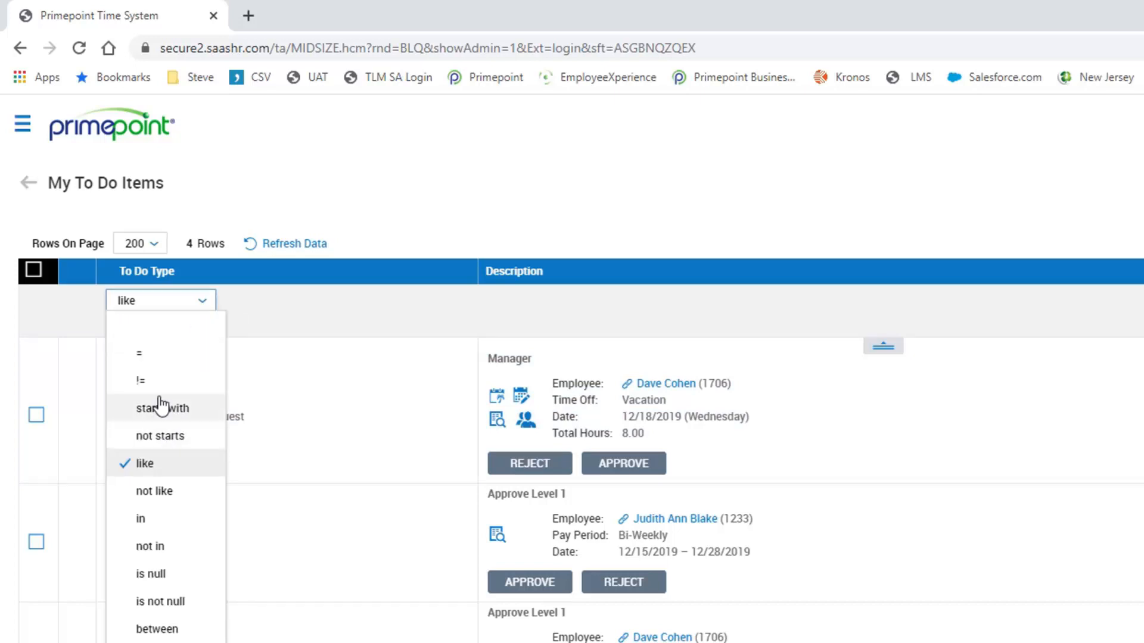
{"action": "left_click", "coordinate": [154, 463]}
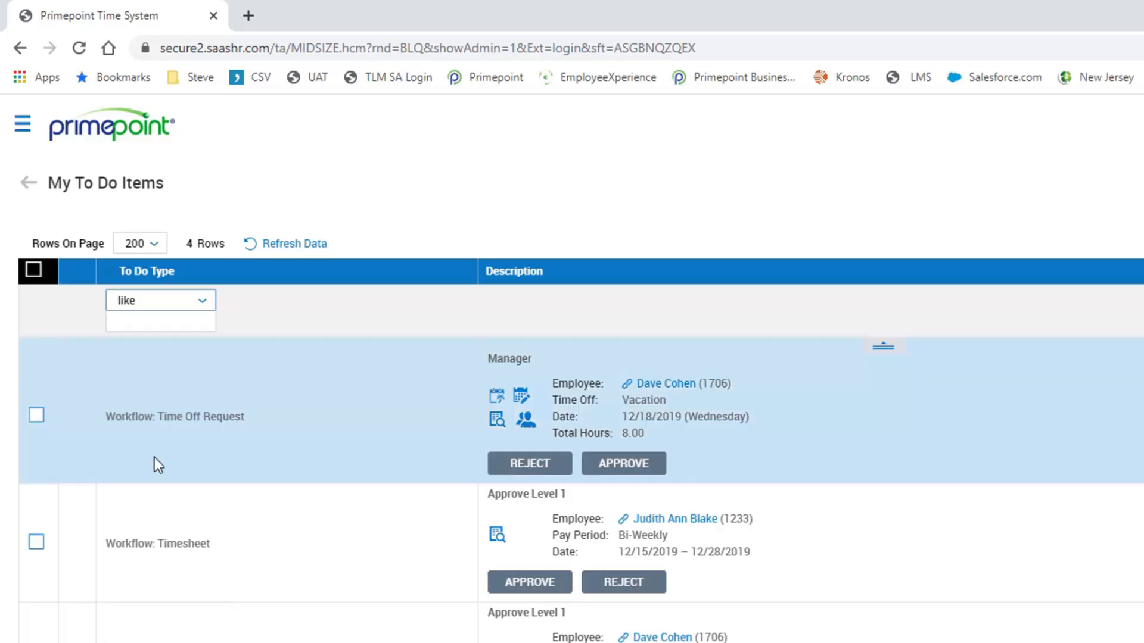
{"action": "left_click", "coordinate": [157, 322]}
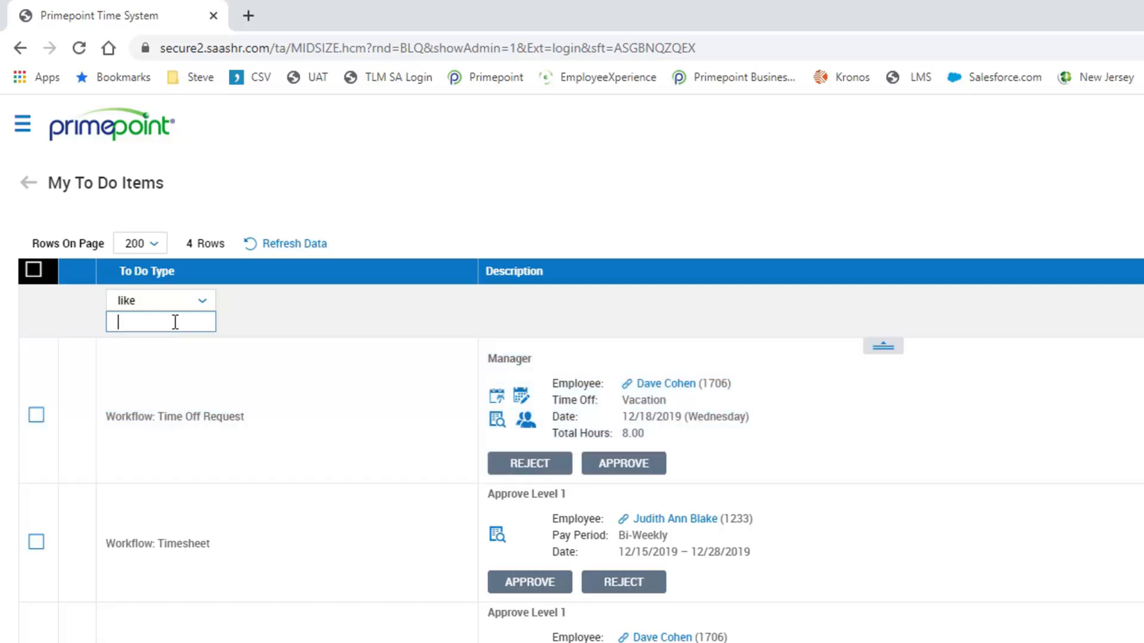
{"action": "type", "text": "off"}
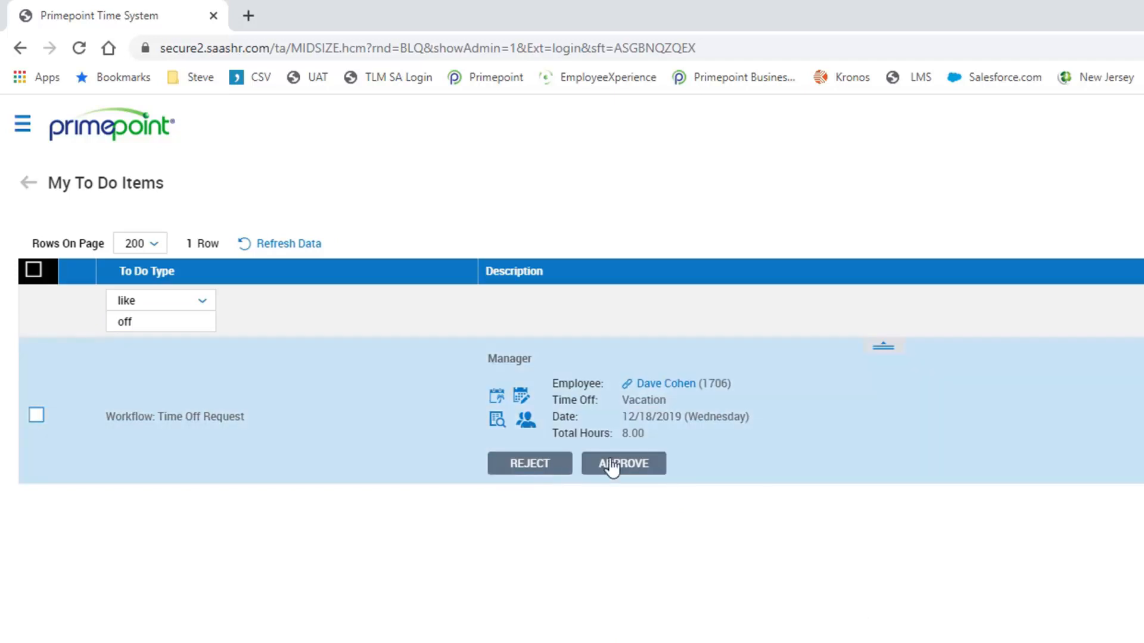
- Approve the employee's 12/18/2019 vacation request with the comment "have fun"
{"action": "left_click", "coordinate": [631, 470]}
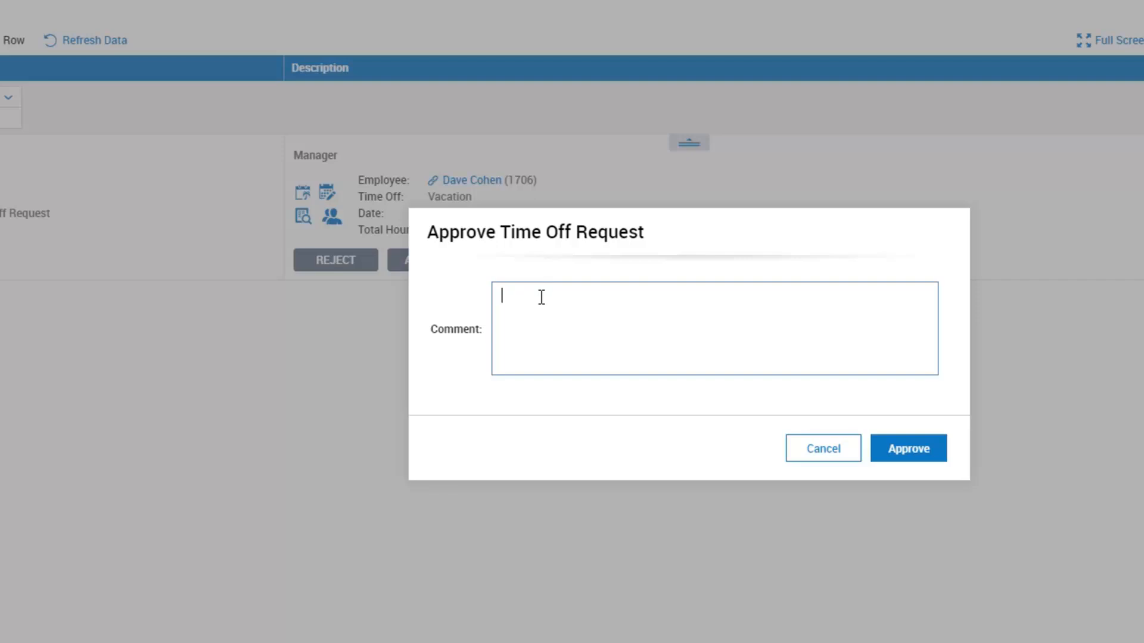
{"action": "type", "text": "have fun"}
{"action": "left_click", "coordinate": [897, 449]}
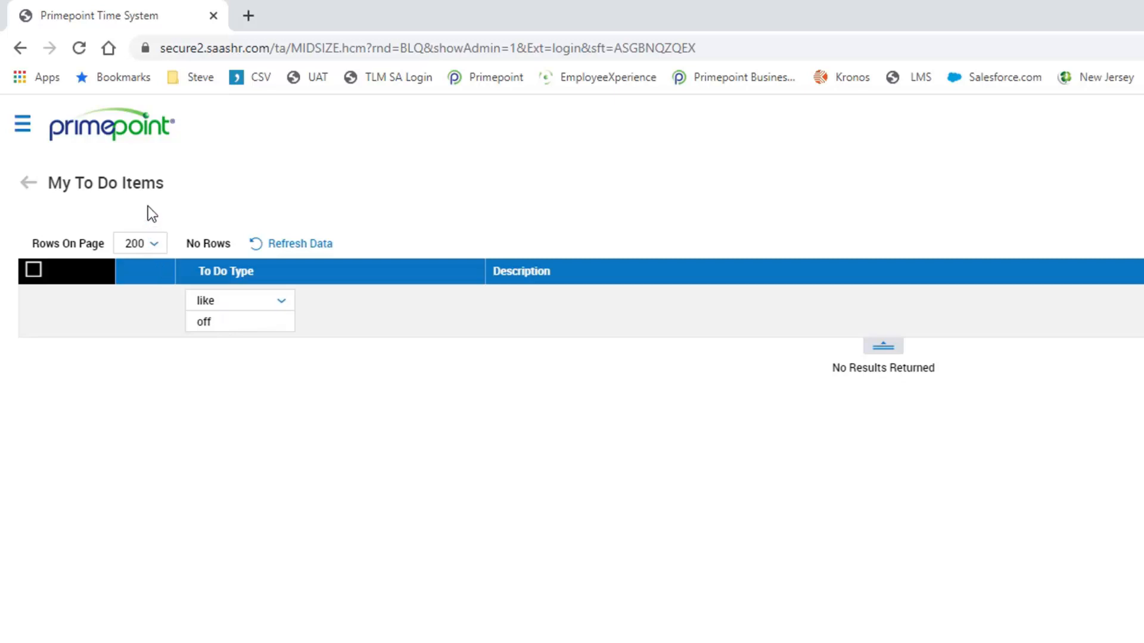
- Open the Detailed Hours Overview from the Reviewing Time favorites and show only employees with missing punches
{"action": "left_click", "coordinate": [22, 127]}
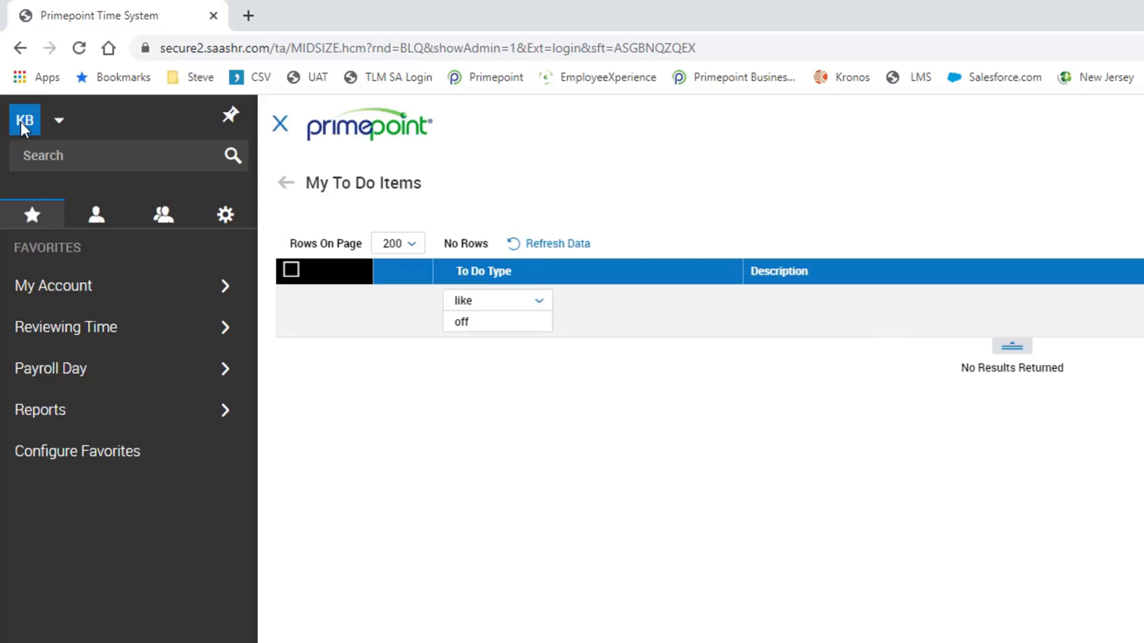
{"action": "left_click", "coordinate": [32, 216]}
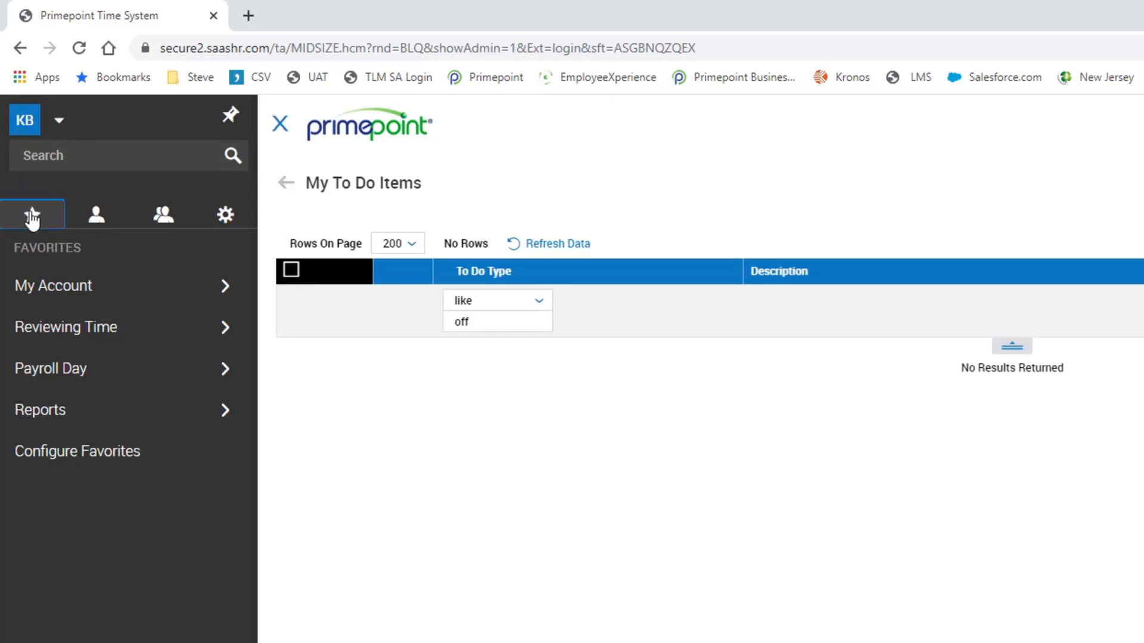
{"action": "left_click", "coordinate": [54, 334]}
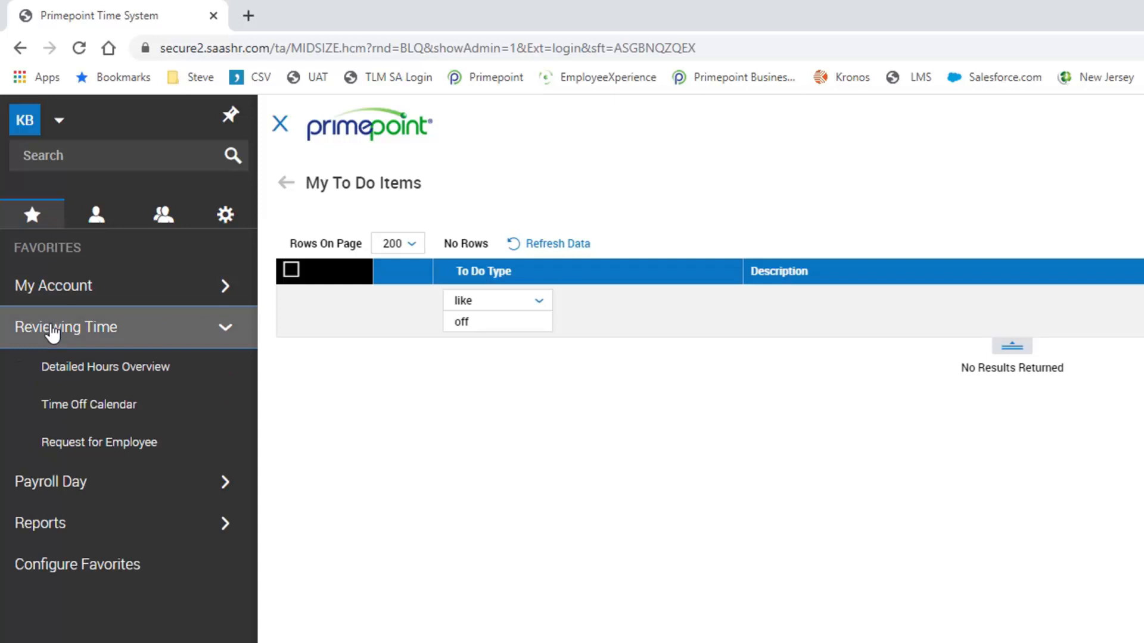
{"action": "left_click", "coordinate": [74, 369]}
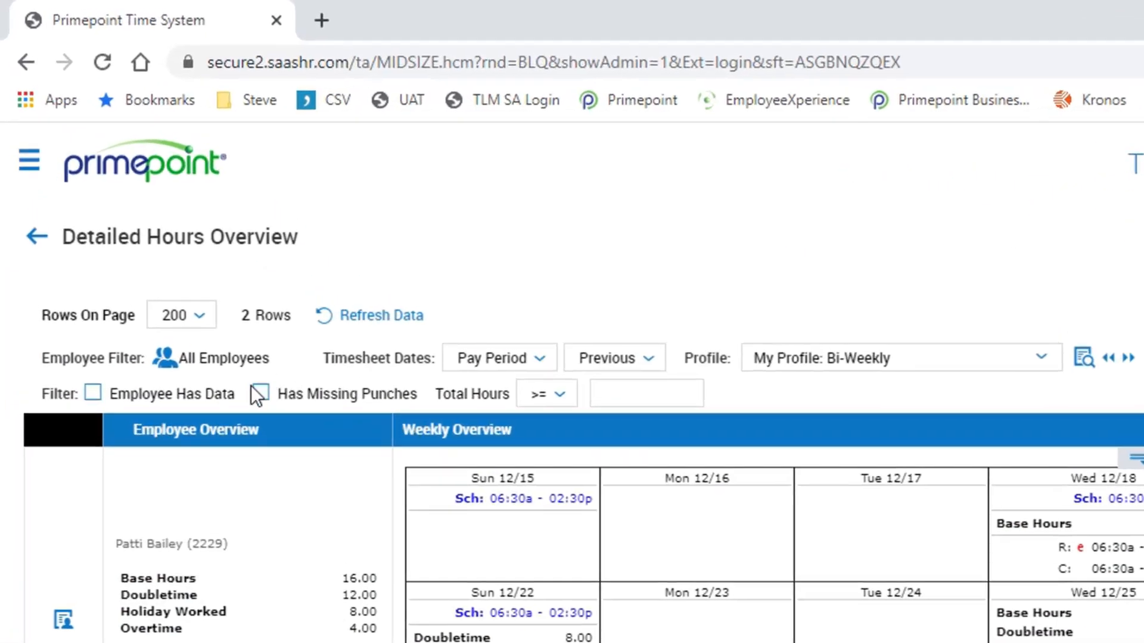
{"action": "left_click", "coordinate": [261, 394]}
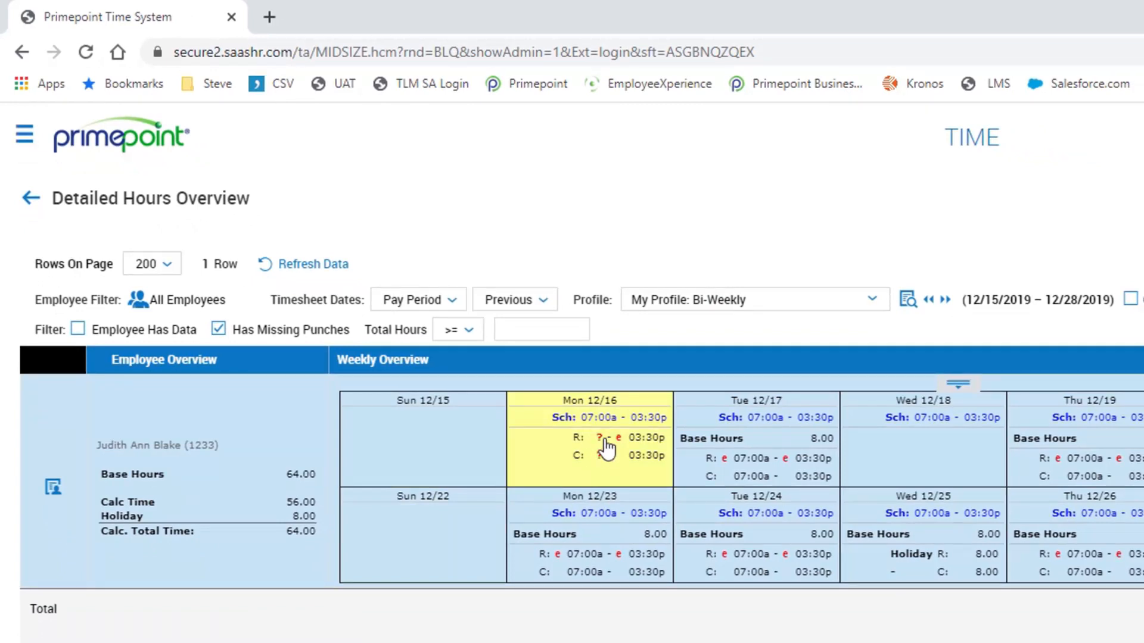
- Open the timesheet with the missing Monday 12/16 punch and enter 7a as that day's From time
{"action": "left_click", "coordinate": [616, 474]}
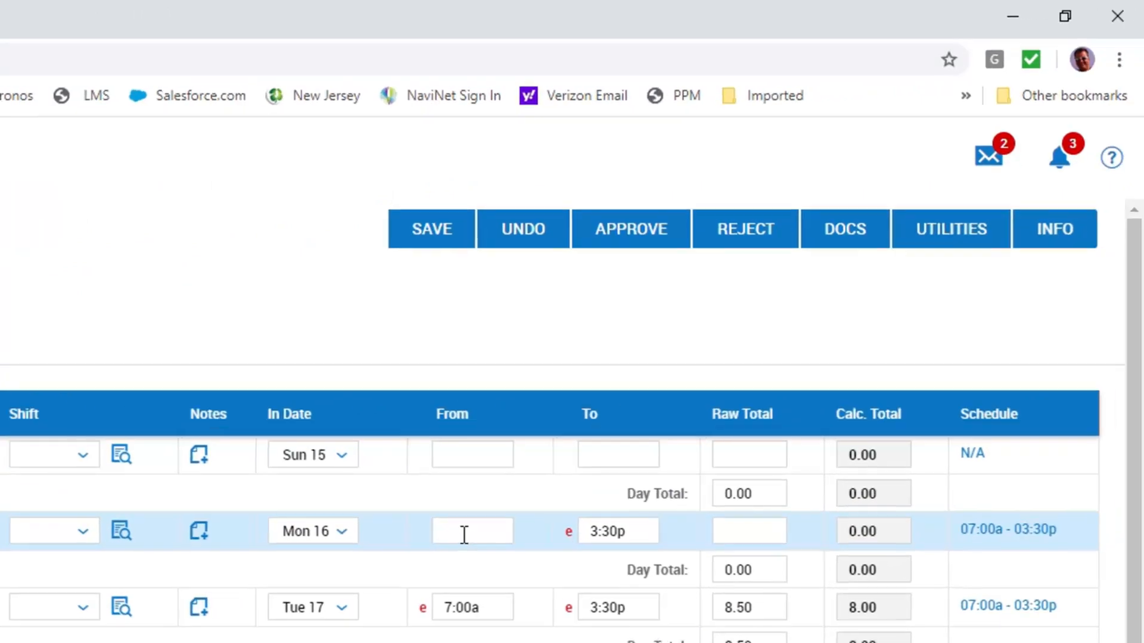
{"action": "left_click", "coordinate": [464, 535]}
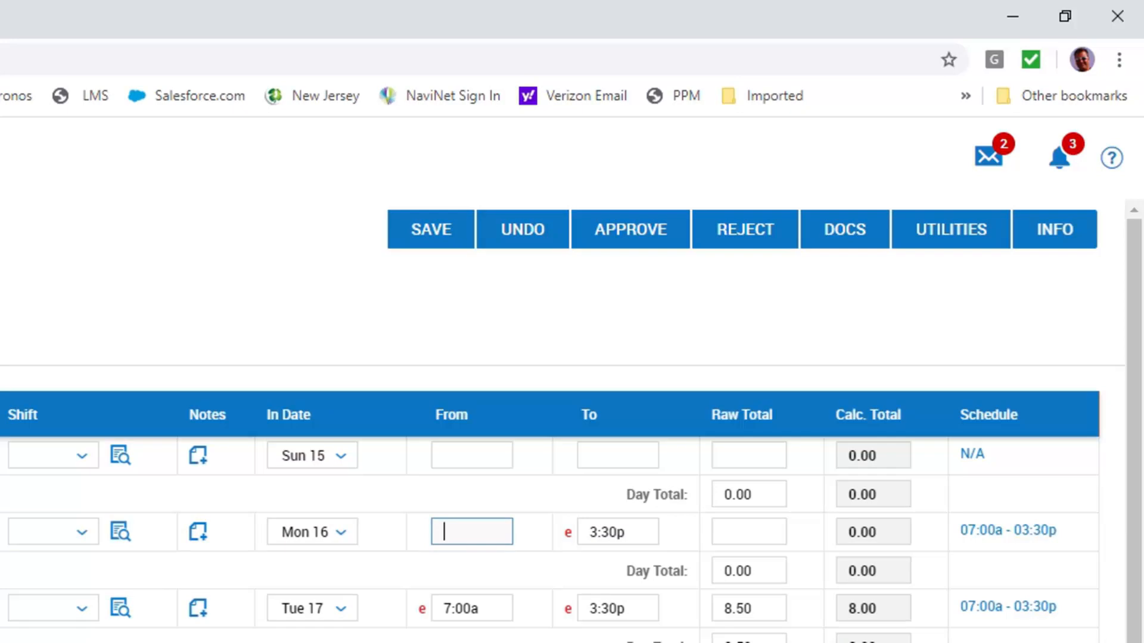
{"action": "type", "text": "7a"}
{"action": "left_click", "coordinate": [524, 567]}
- Try the alternative From time entries 7p and 1900 for Monday 16
{"action": "left_click", "coordinate": [492, 534]}
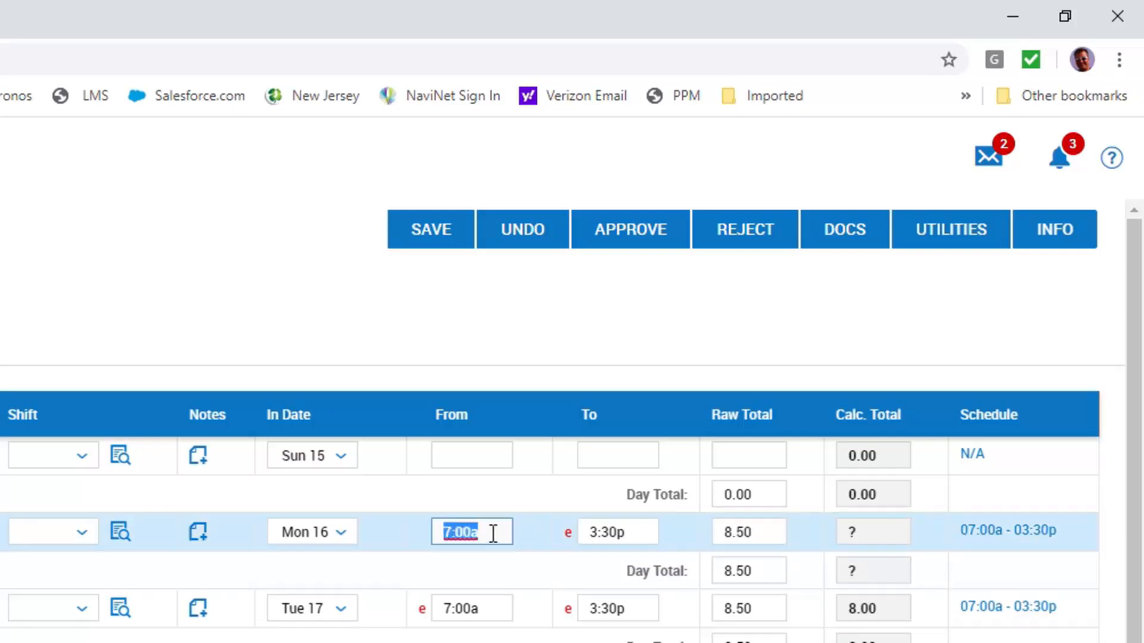
{"action": "type", "text": "7p"}
{"action": "left_click", "coordinate": [523, 548]}
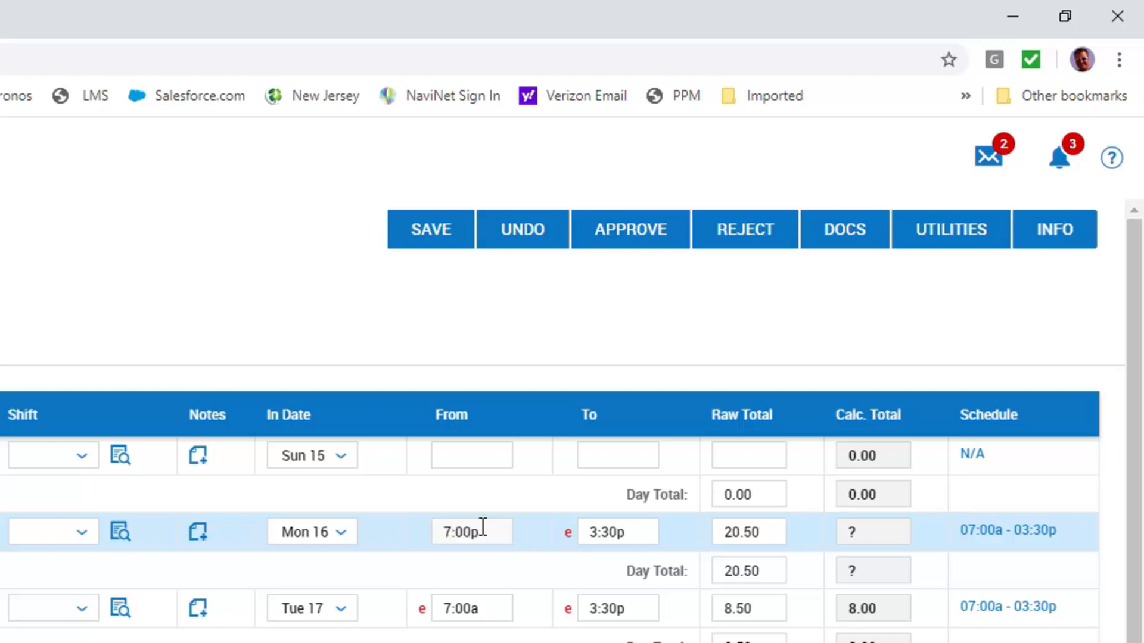
{"action": "left_click", "coordinate": [499, 536]}
{"action": "type", "text": "1900"}
{"action": "left_click", "coordinate": [526, 547]}
- Set the From time for Monday 16 to 7a and save the timesheet
{"action": "left_click", "coordinate": [494, 532]}
{"action": "type", "text": "7a"}
{"action": "left_click", "coordinate": [497, 508]}
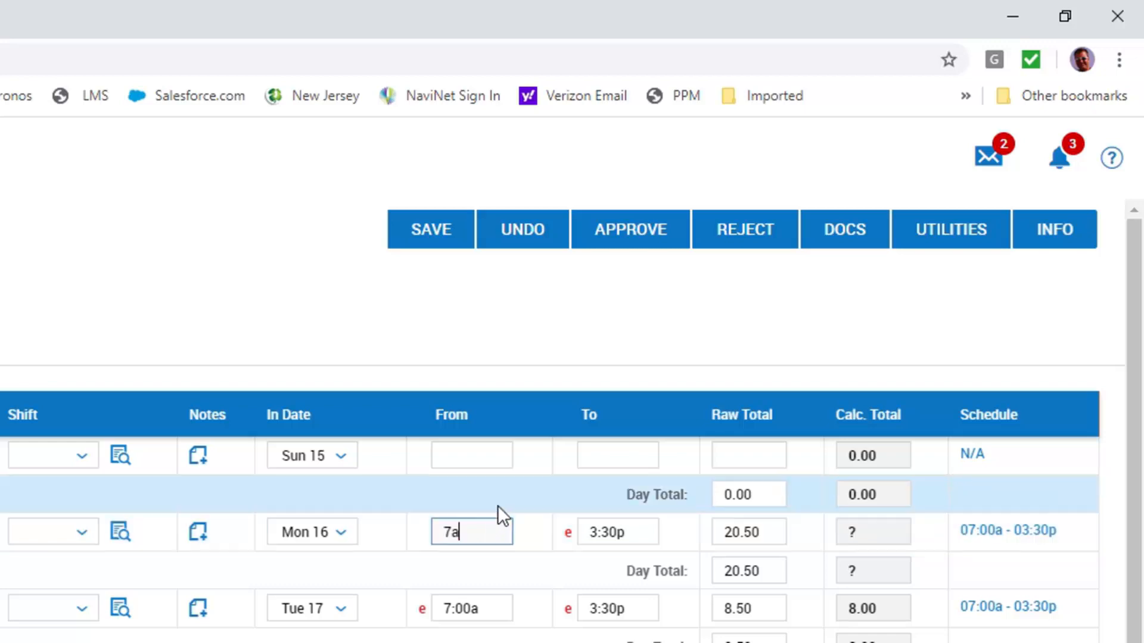
{"action": "left_click", "coordinate": [425, 233]}
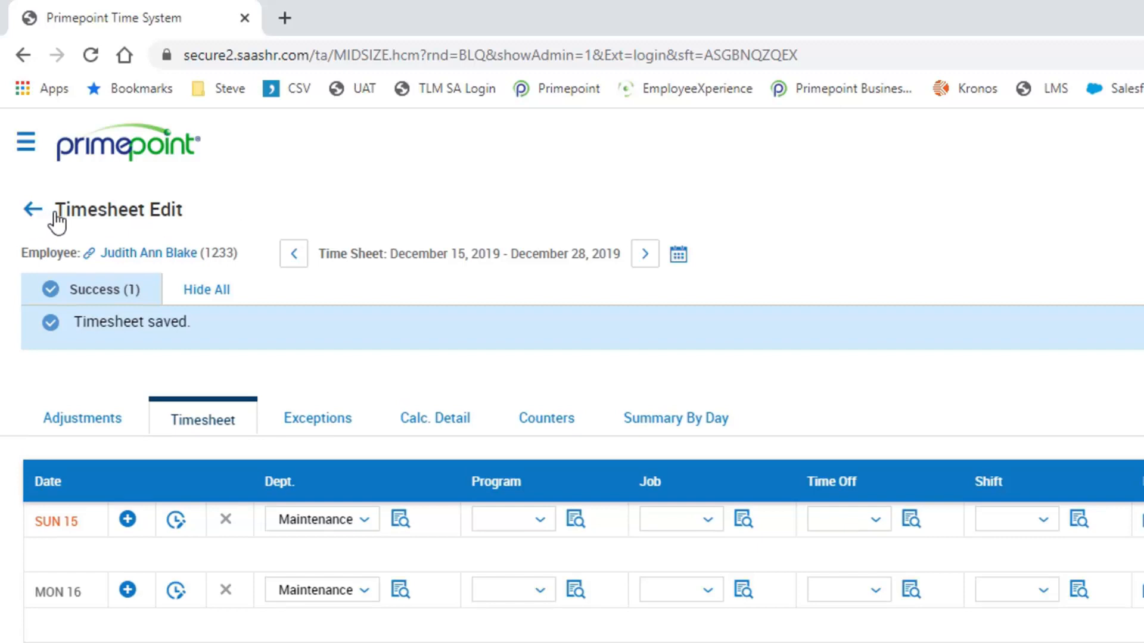
- Clear the Has Missing Punches filter in the Detailed Hours Overview and open the first employee's timesheet at Sunday 12/15
{"action": "left_click", "coordinate": [31, 209]}
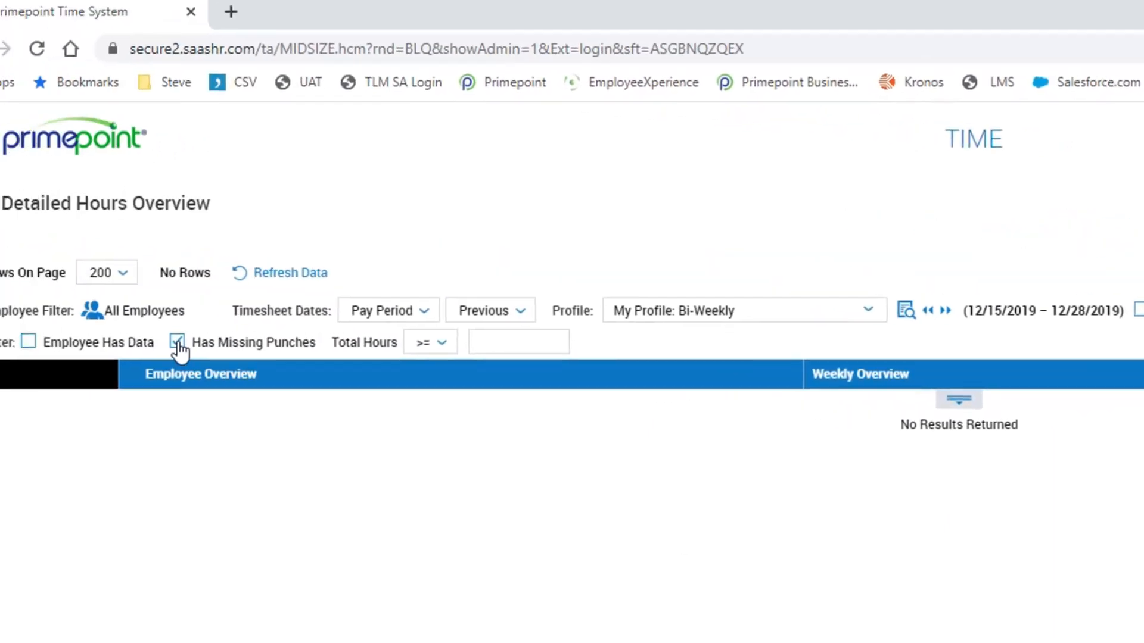
{"action": "left_click", "coordinate": [152, 338]}
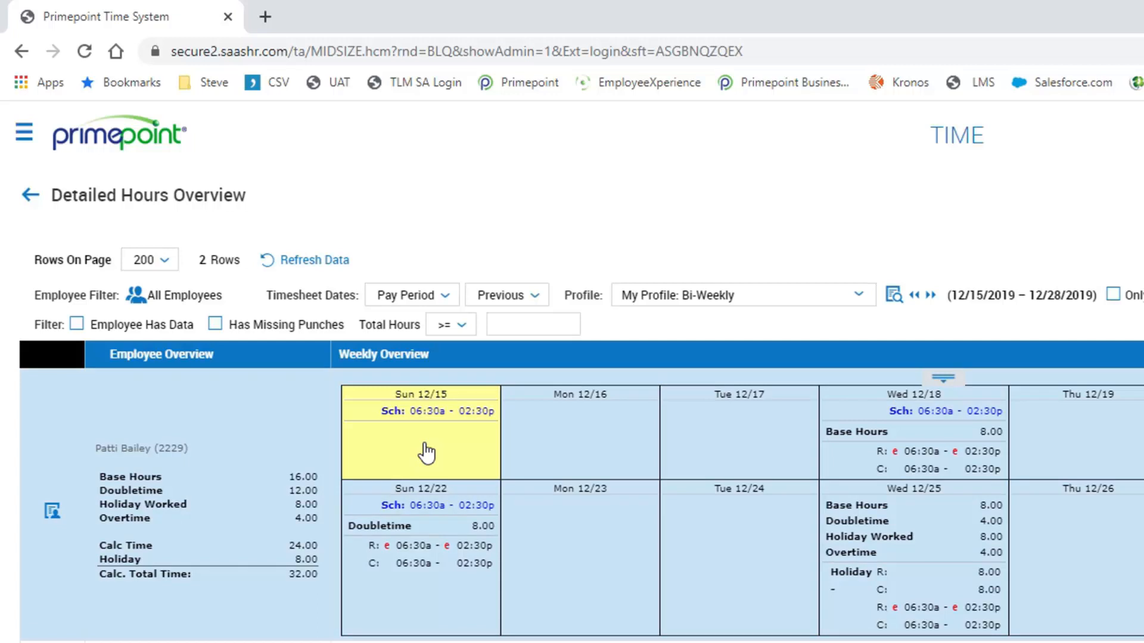
{"action": "left_click", "coordinate": [427, 453]}
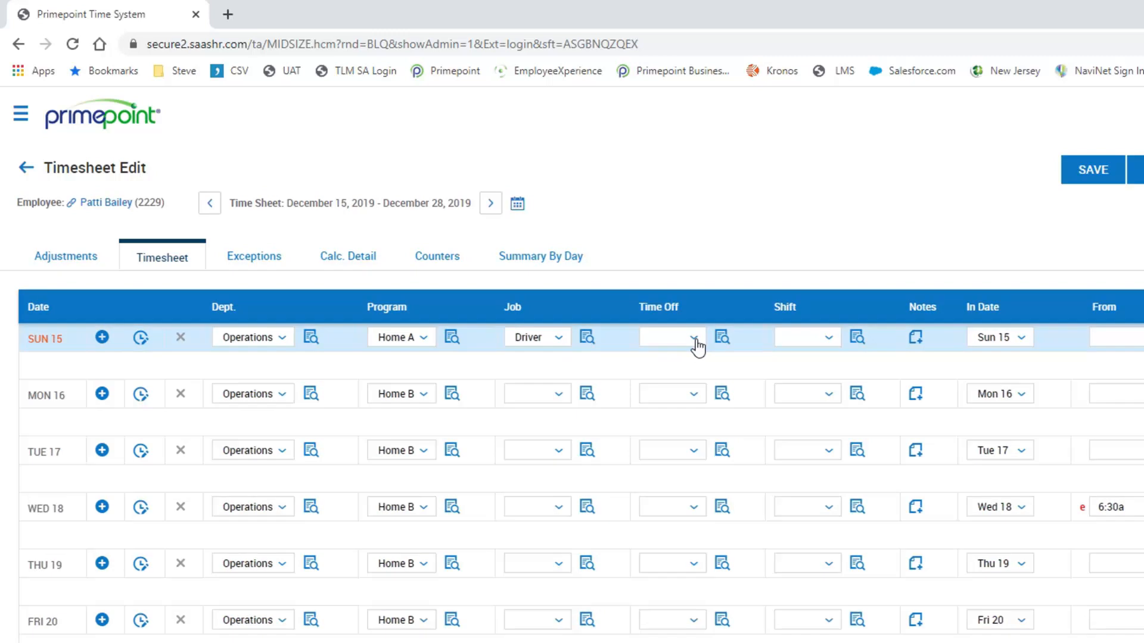
- Compare the short list of Time Off types with the full lookup for Sunday 15
{"action": "left_click", "coordinate": [695, 339]}
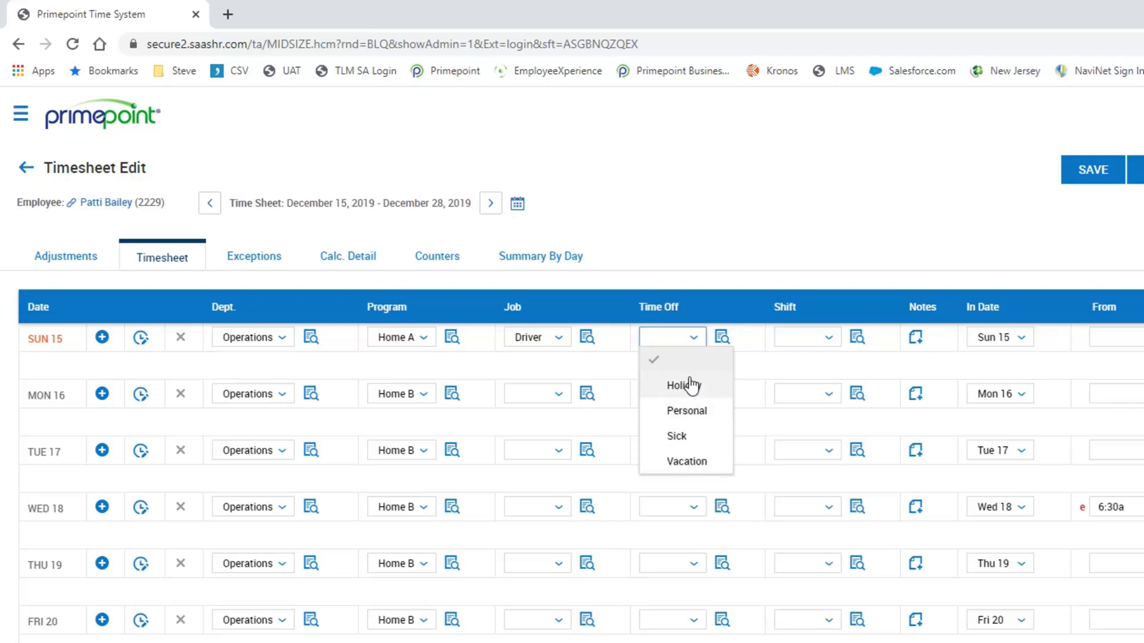
{"action": "left_click", "coordinate": [691, 266]}
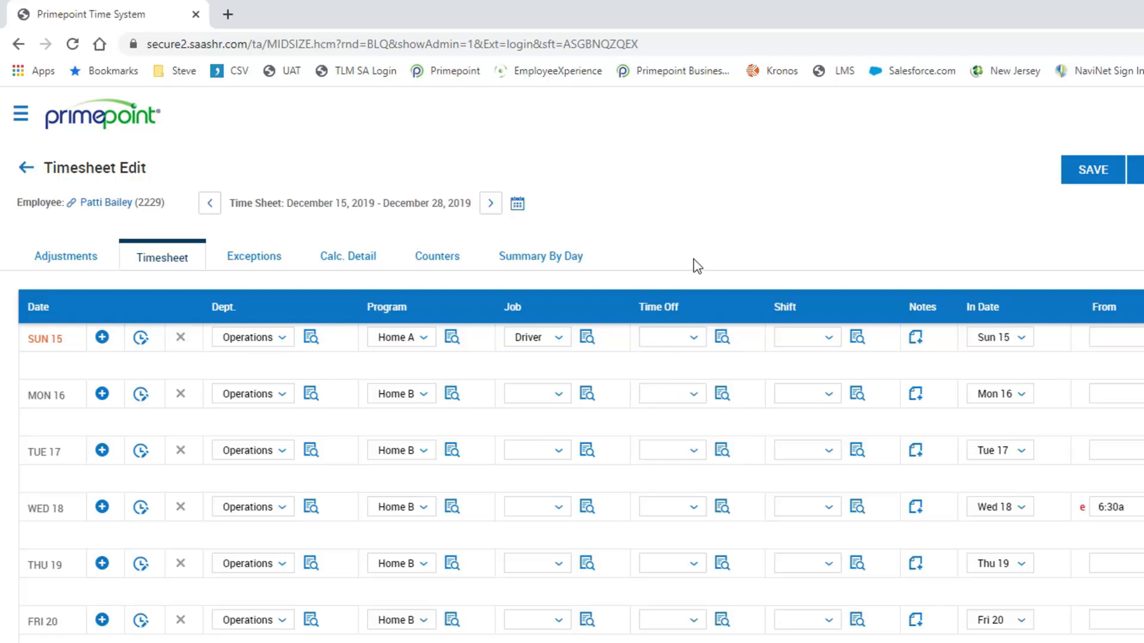
{"action": "left_click", "coordinate": [722, 340]}
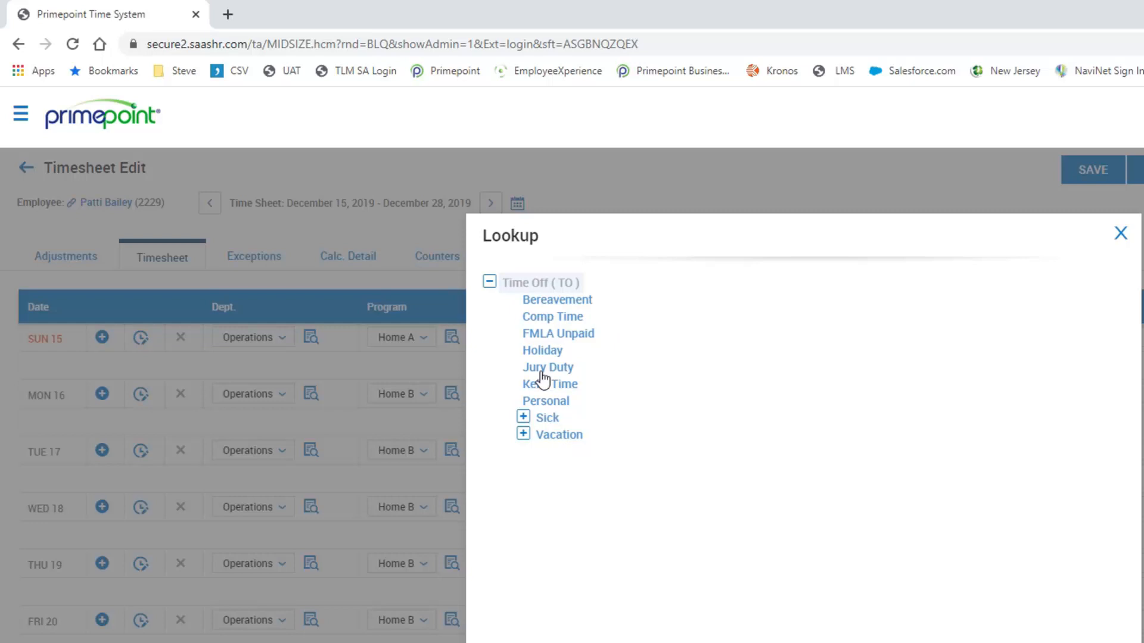
{"action": "left_click", "coordinate": [731, 210]}
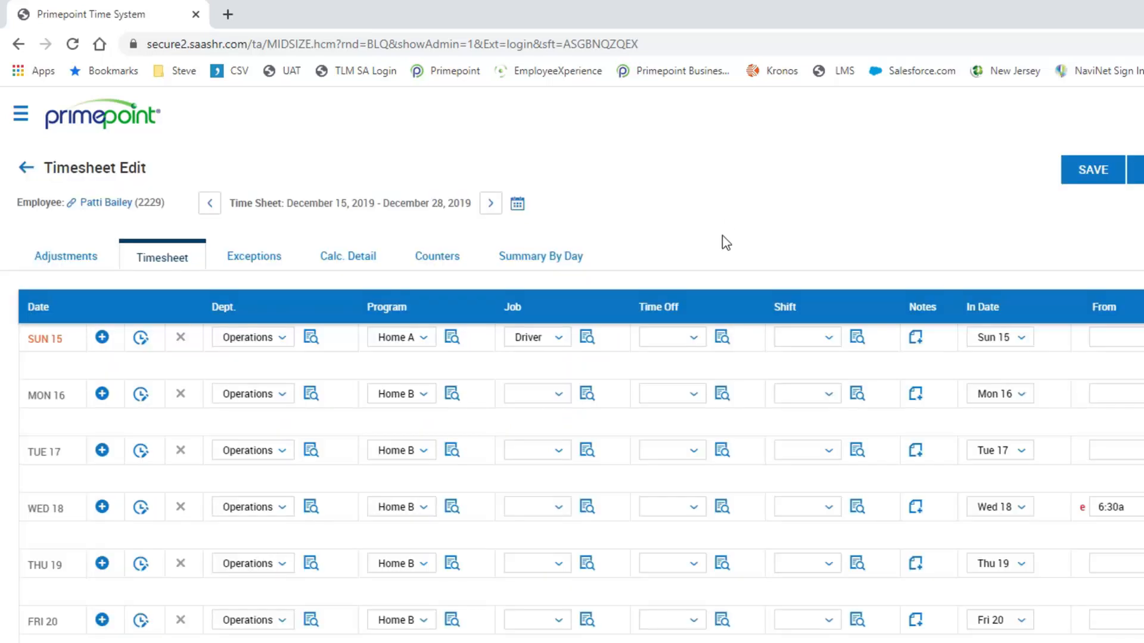
- Set the Time Off type for Sunday 15 to Jury Duty from the full lookup
{"action": "left_click", "coordinate": [680, 344]}
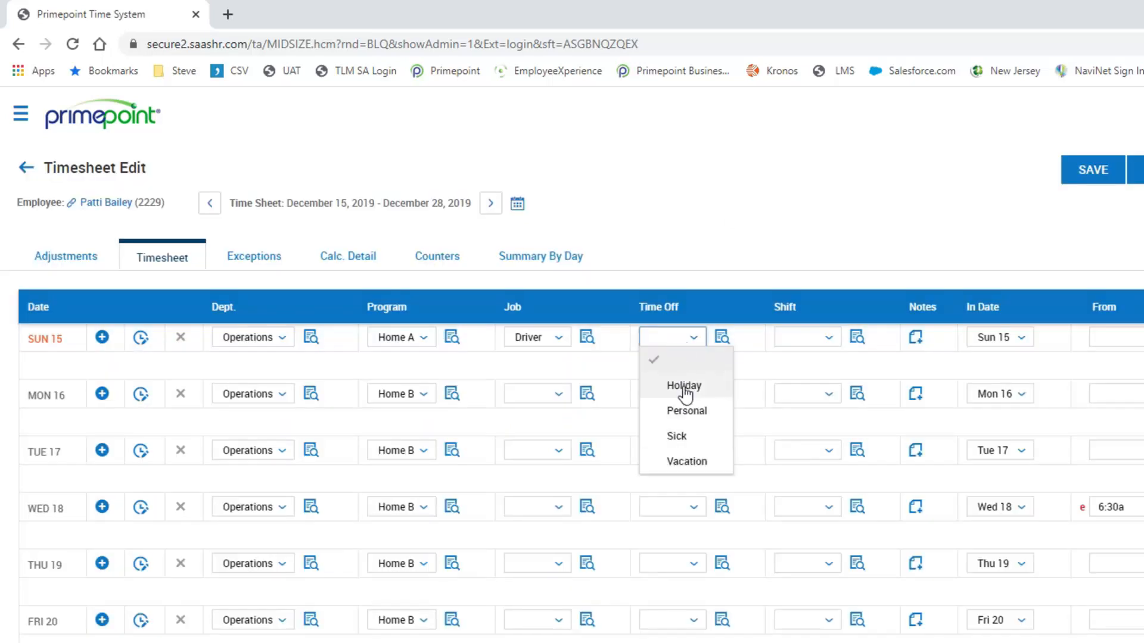
{"action": "left_click", "coordinate": [722, 339]}
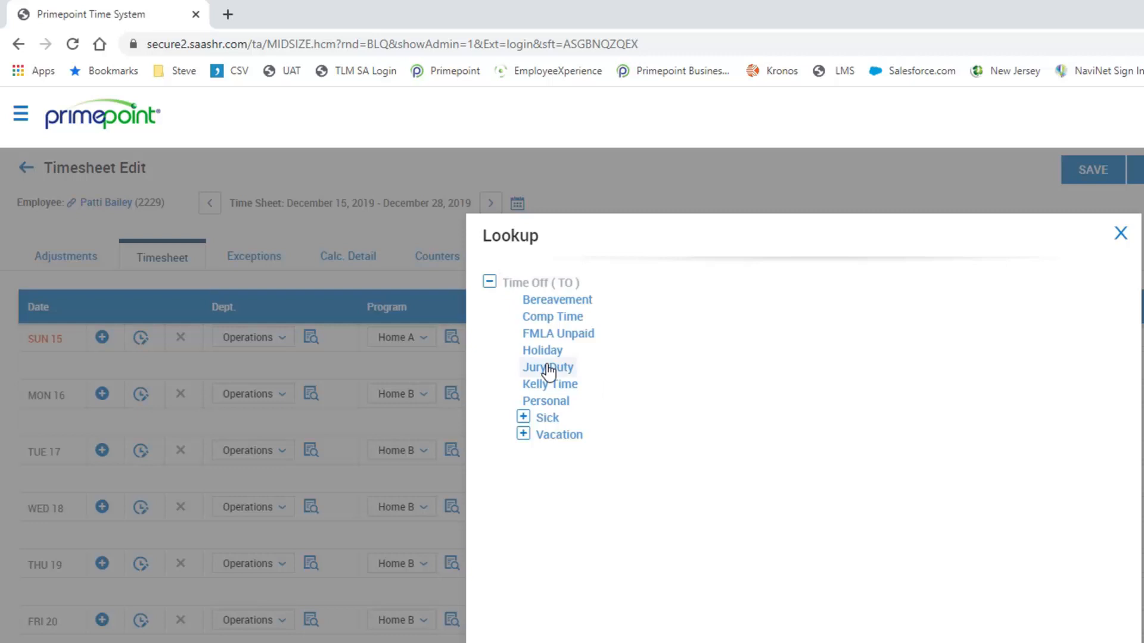
{"action": "left_click", "coordinate": [548, 368]}
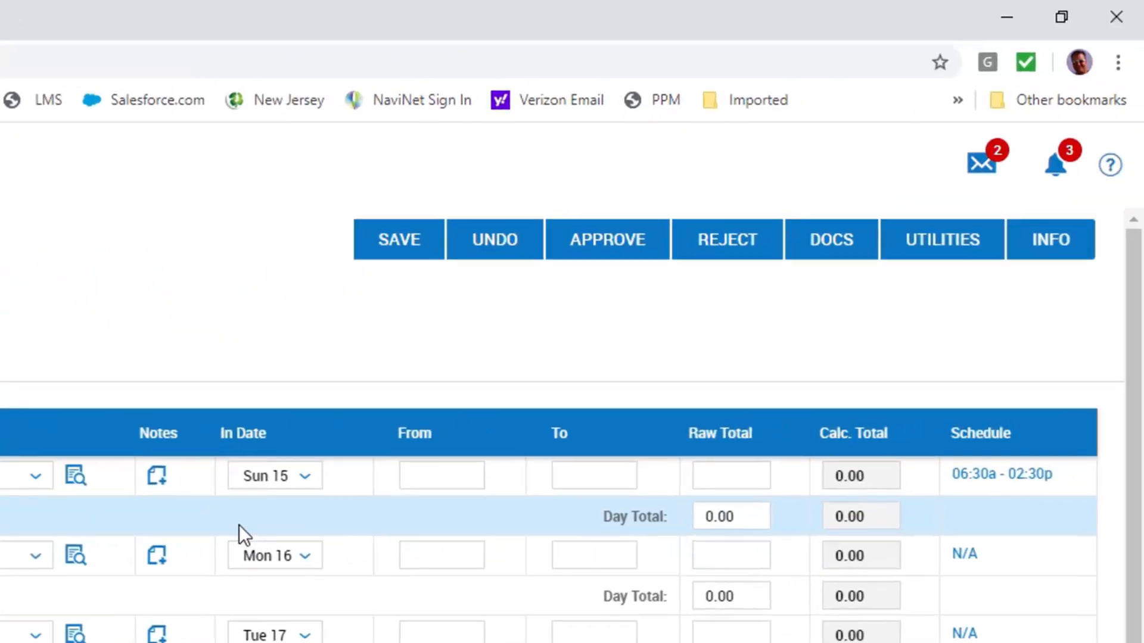
- Set the Raw Total for the Sunday 15 jury duty entry to 8 hours and save the timesheet
{"action": "left_click", "coordinate": [427, 475]}
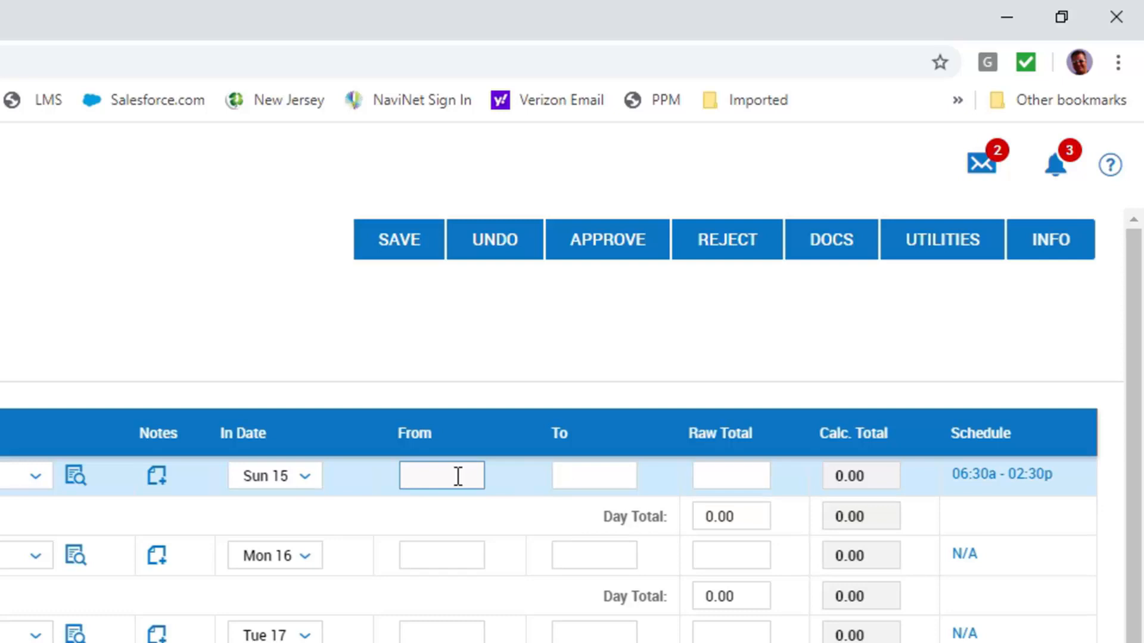
{"action": "left_click", "coordinate": [576, 471]}
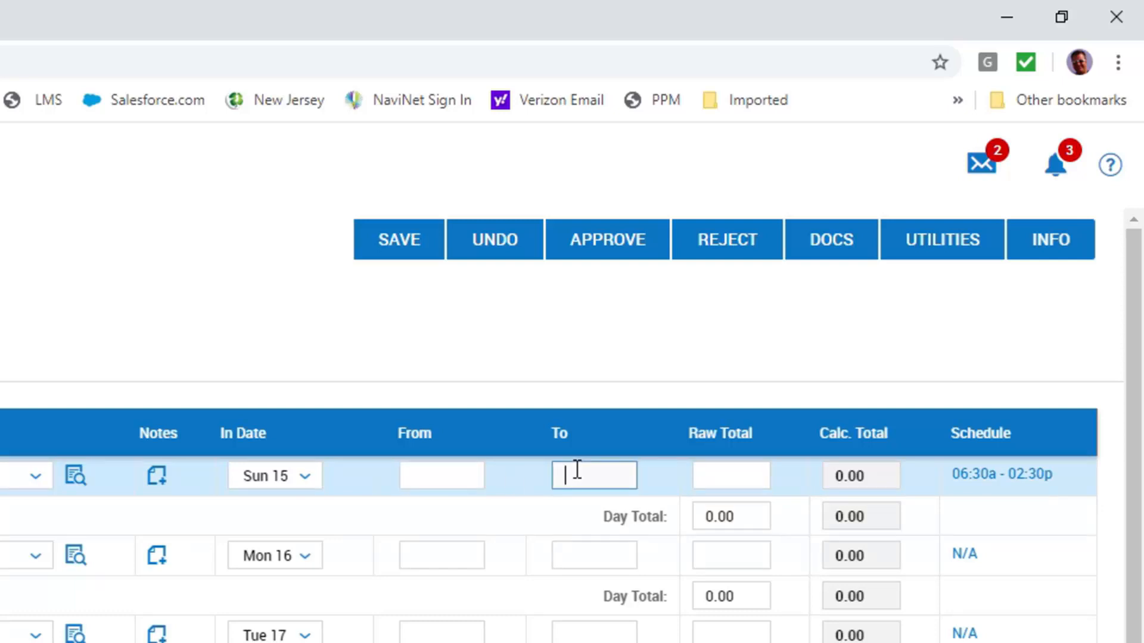
{"action": "left_click", "coordinate": [715, 479]}
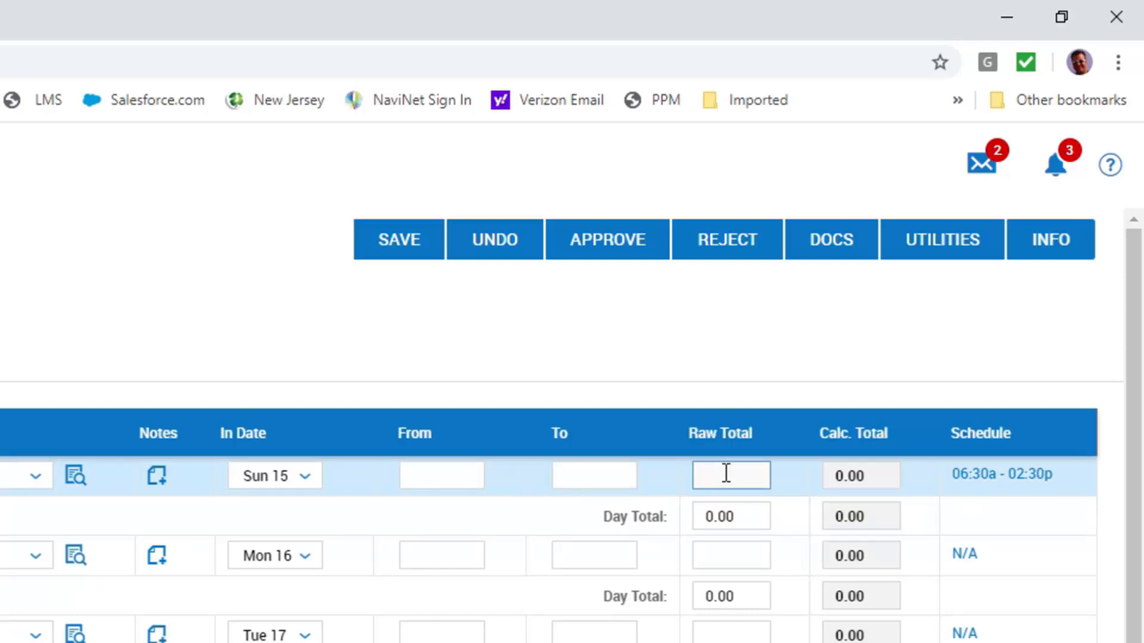
{"action": "type", "text": "8"}
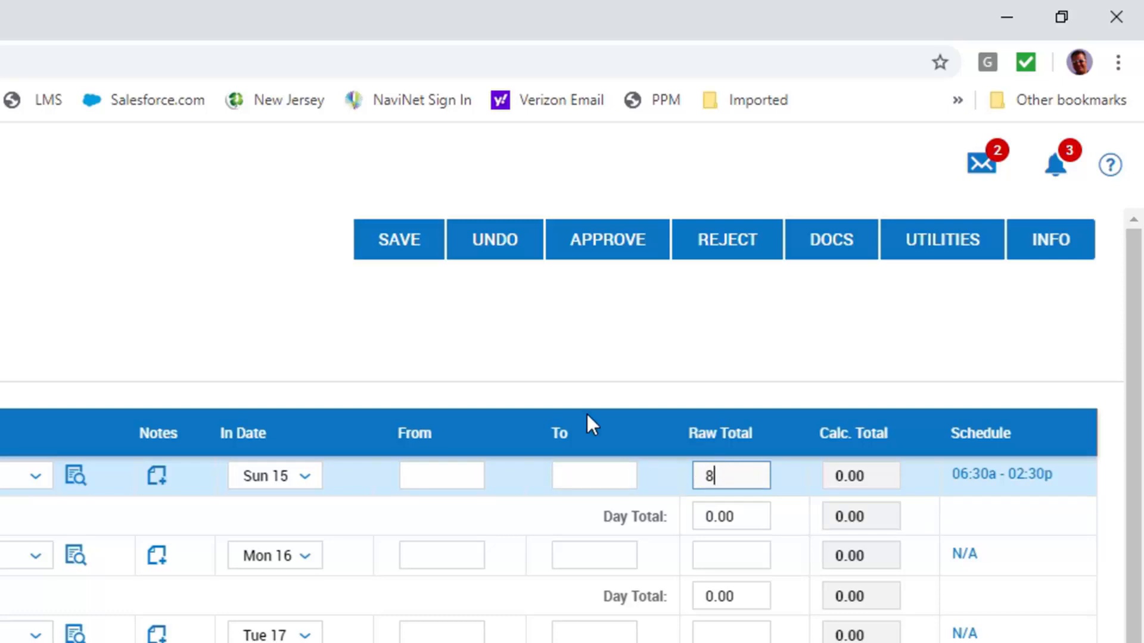
{"action": "left_click", "coordinate": [409, 253]}
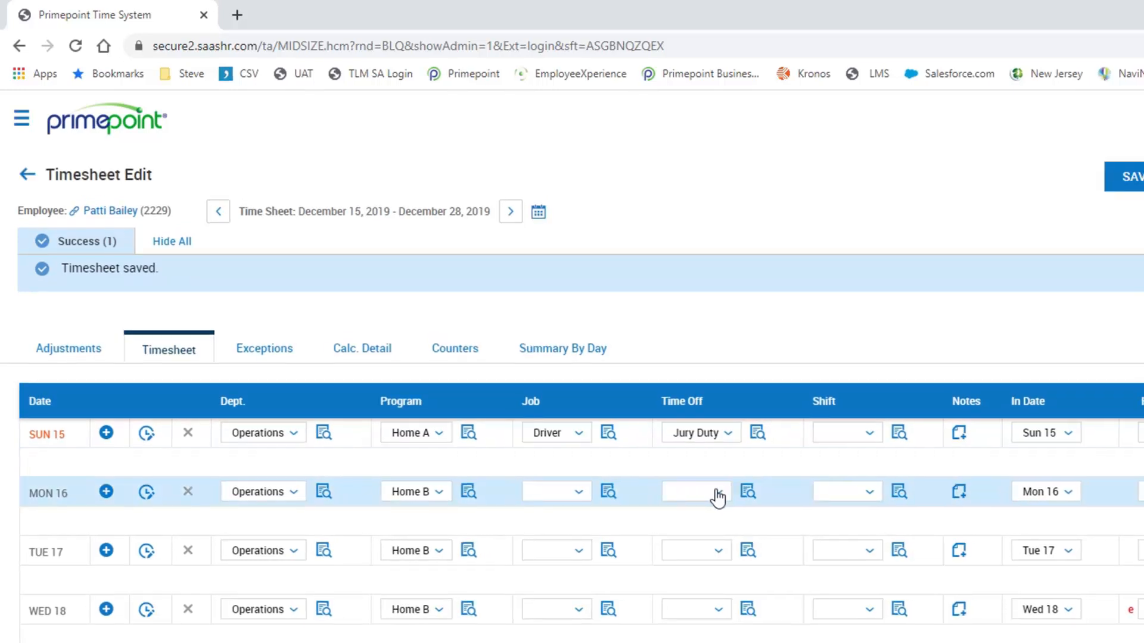
- Review the Time Off types offered for Monday 16, leave the entry blank, and return to the Detailed Hours Overview
{"action": "left_click", "coordinate": [719, 494]}
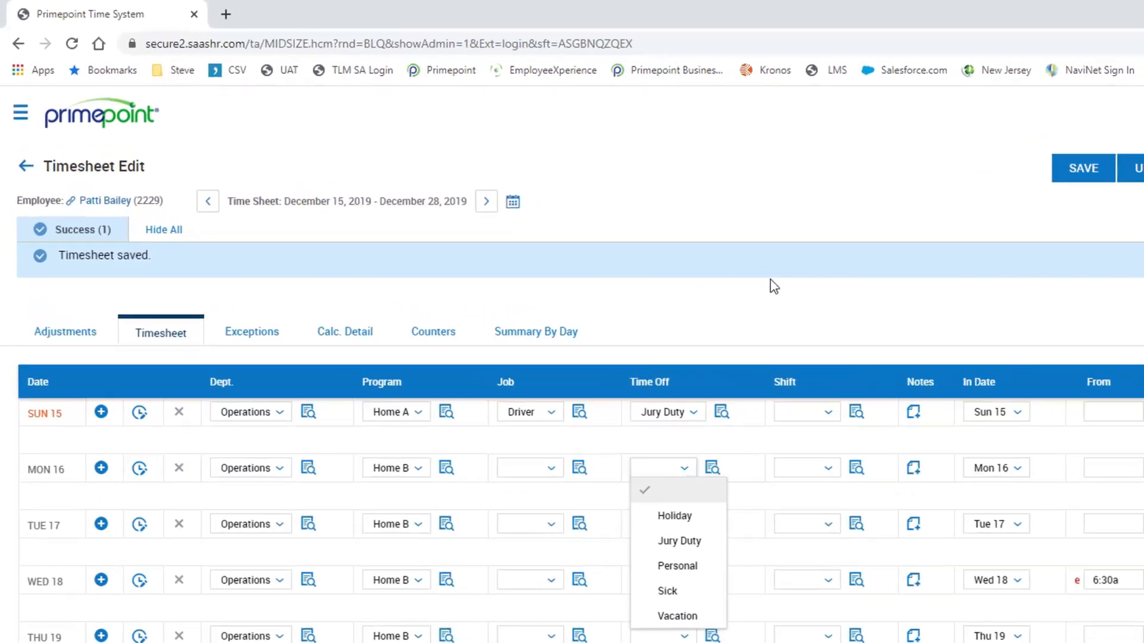
{"action": "left_click", "coordinate": [697, 253]}
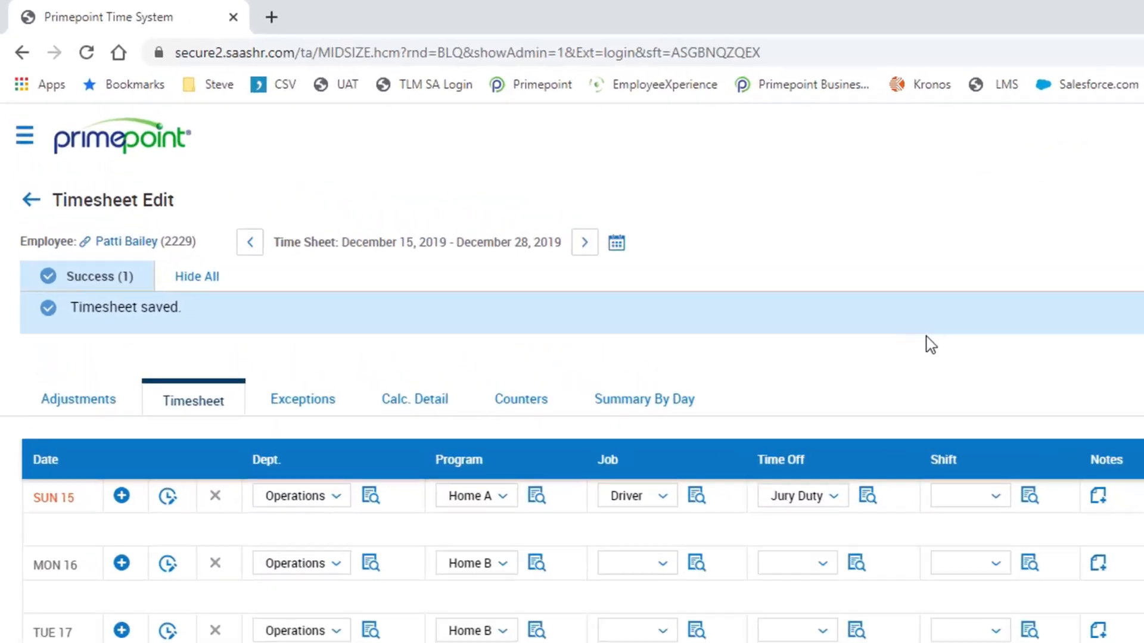
{"action": "left_click", "coordinate": [30, 195]}
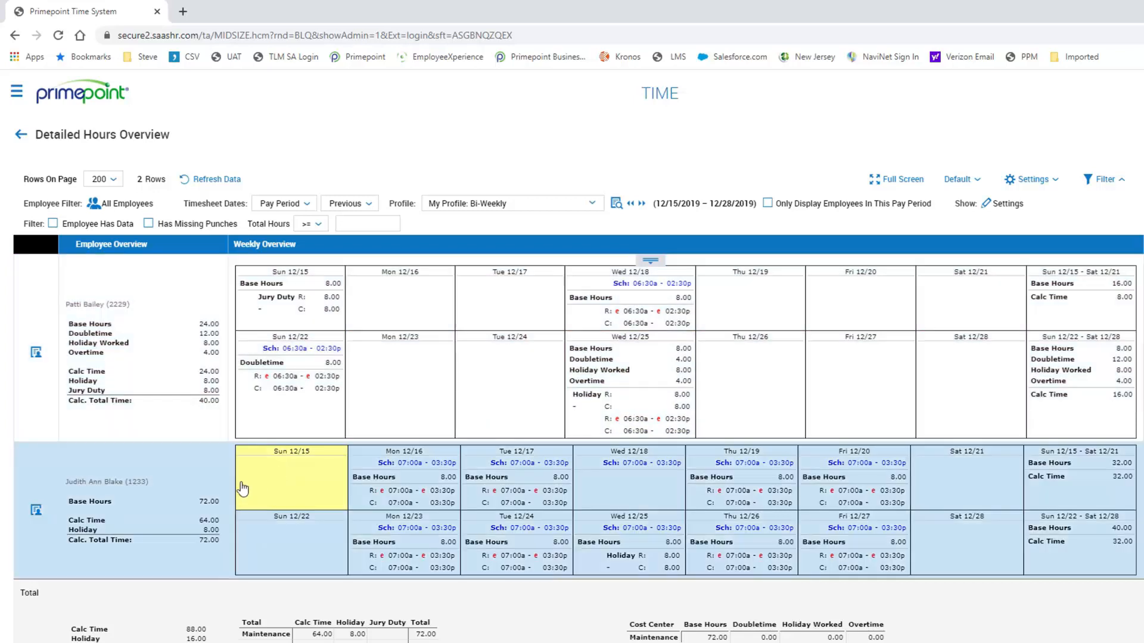
- Open the second employee's timesheet at Wednesday 12/18 and enter 8 hours of Sick time off for that day
{"action": "left_click", "coordinate": [639, 491]}
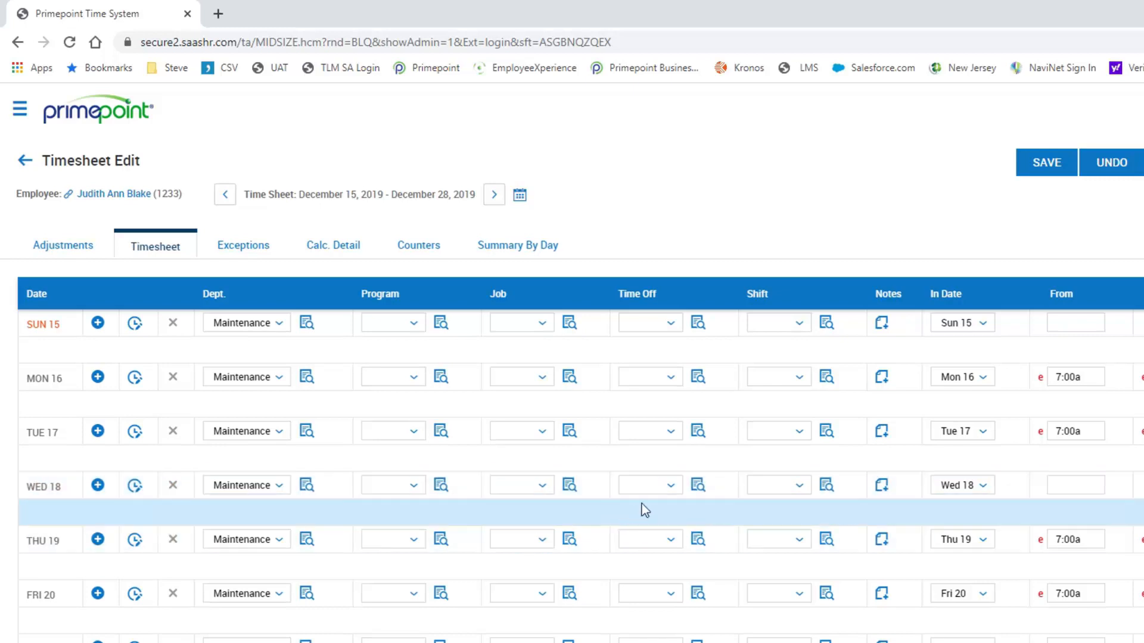
{"action": "left_click", "coordinate": [672, 492]}
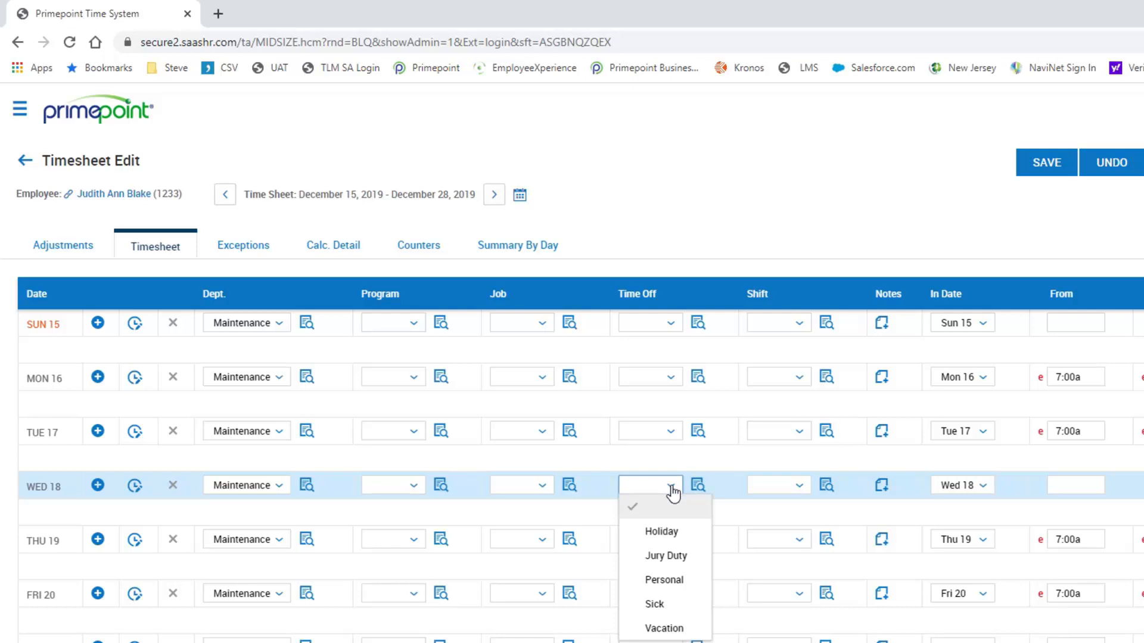
{"action": "left_click", "coordinate": [655, 604]}
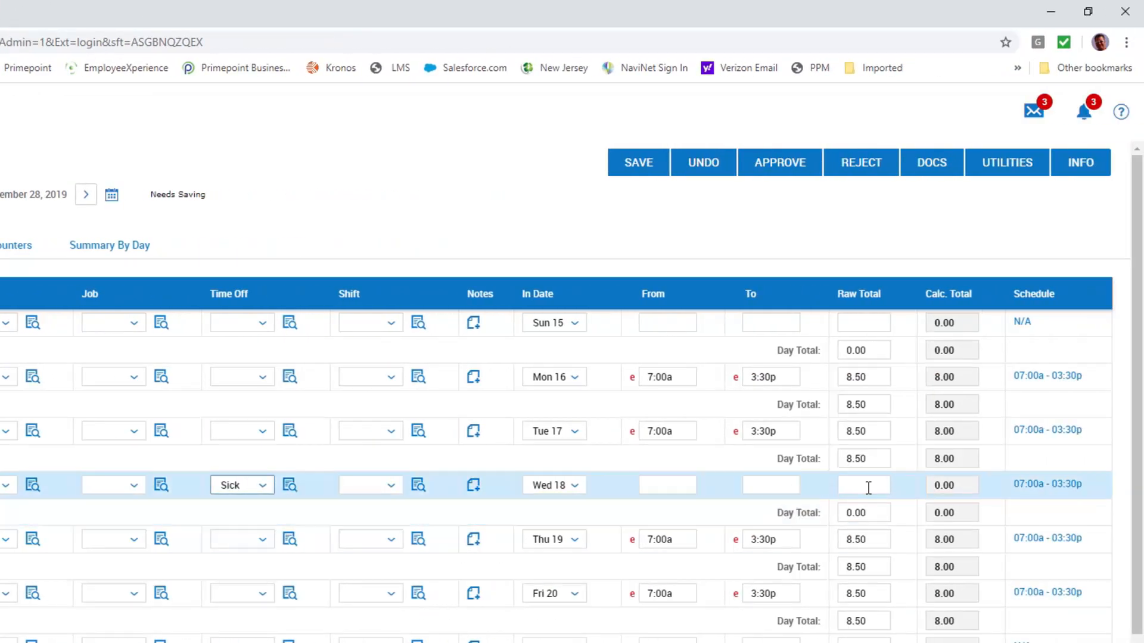
{"action": "left_click", "coordinate": [868, 485]}
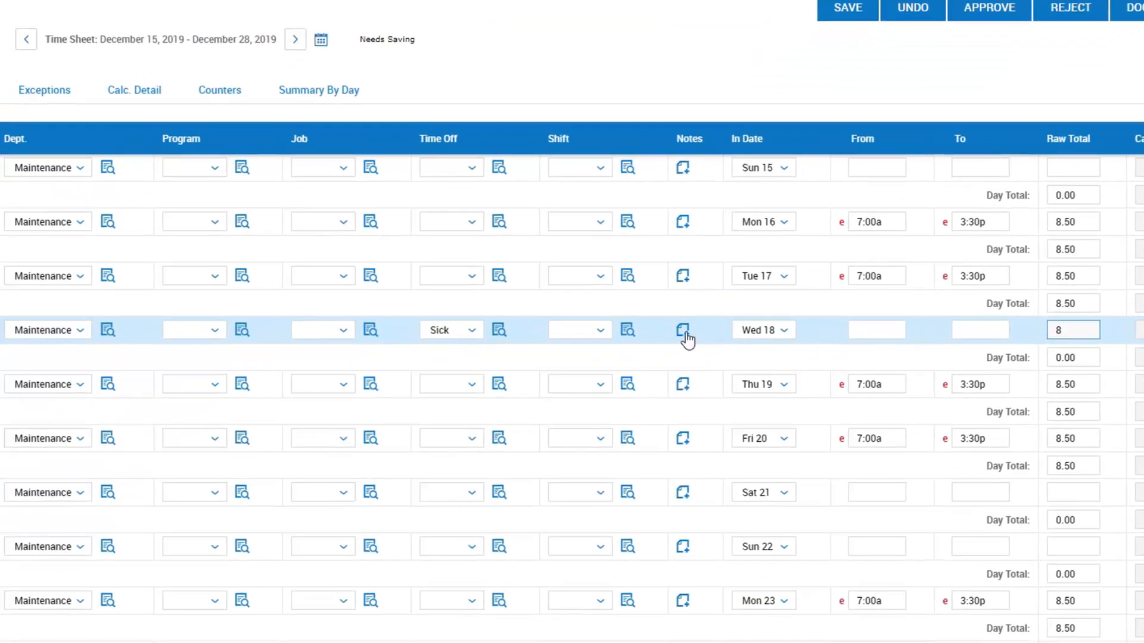
- Add the note "EE Called out at 630AM" to Wednesday 18 and reopen it to check the entry
{"action": "left_click", "coordinate": [647, 357]}
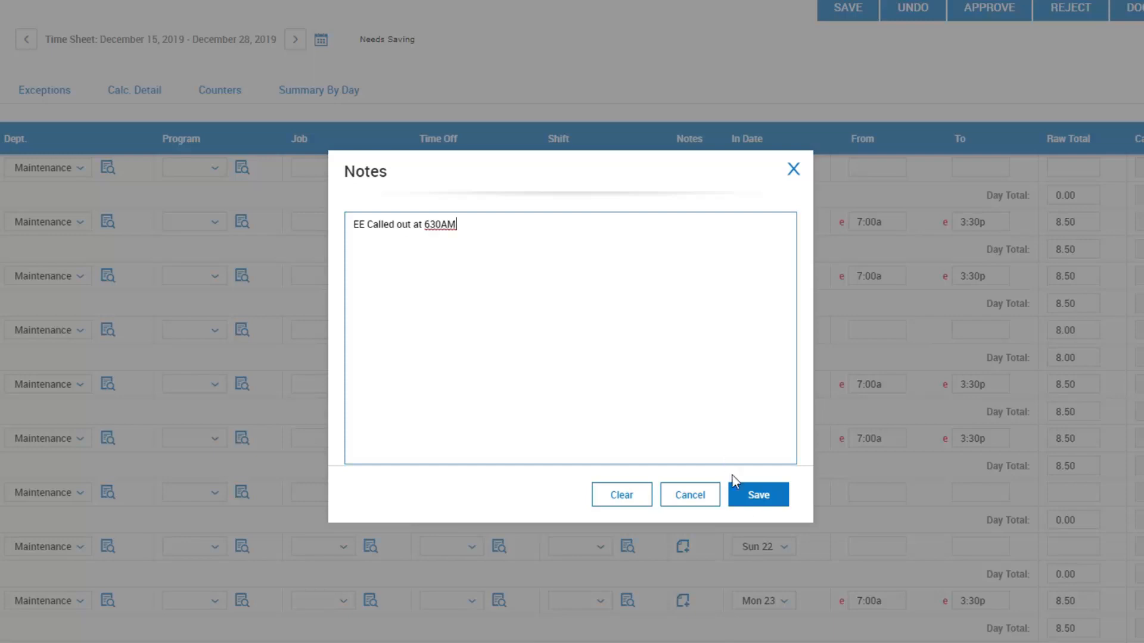
{"action": "left_click", "coordinate": [756, 499]}
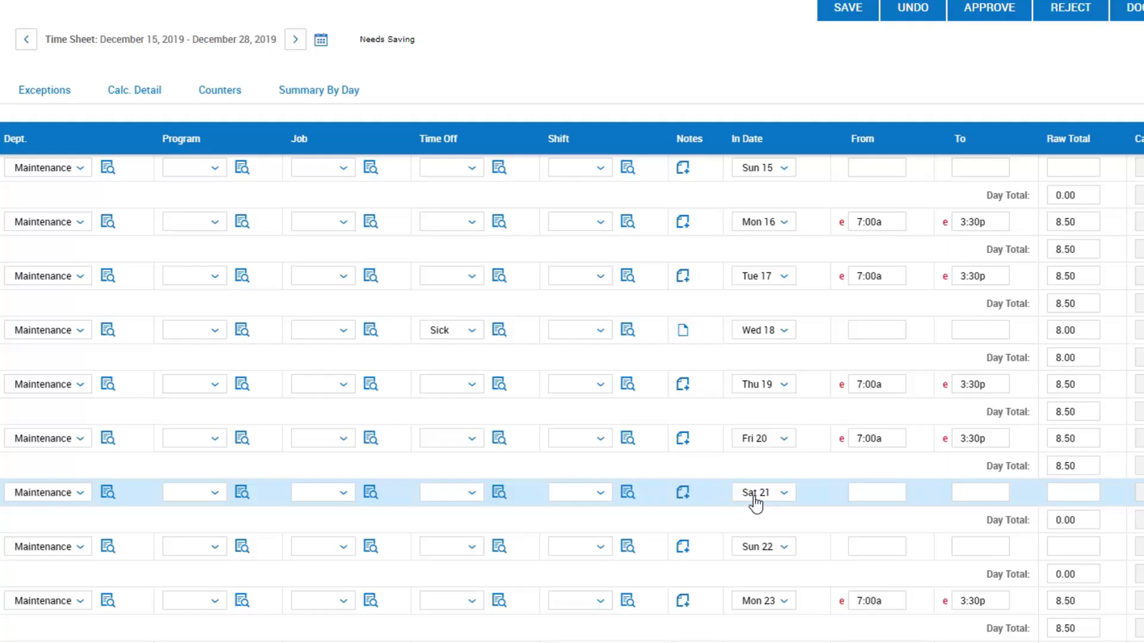
{"action": "left_click", "coordinate": [683, 330]}
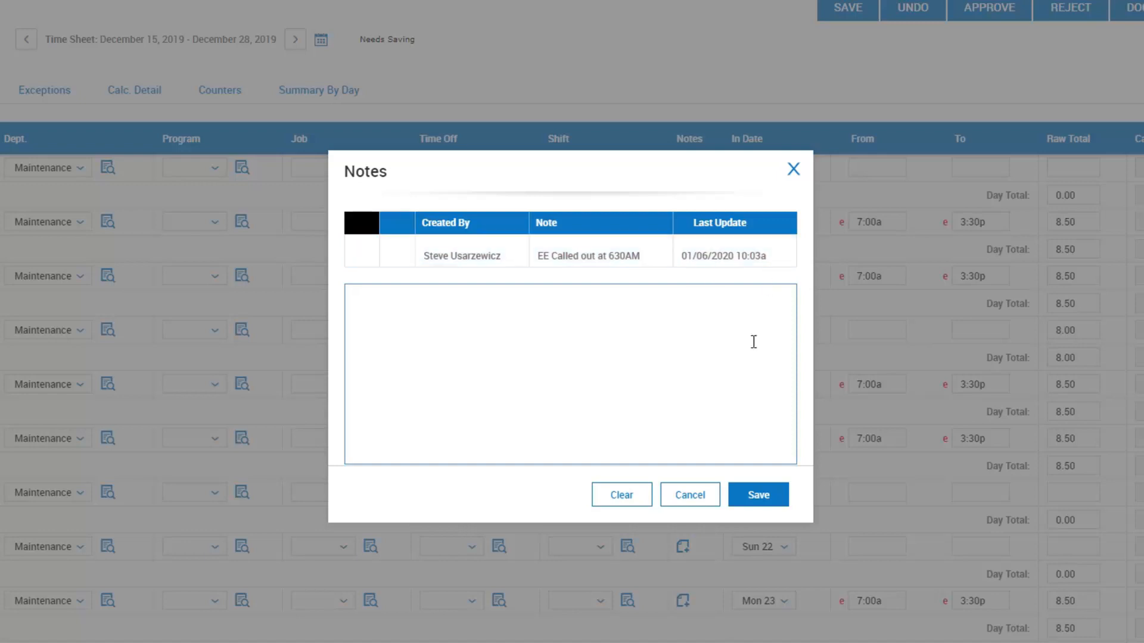
{"action": "left_click", "coordinate": [795, 170]}
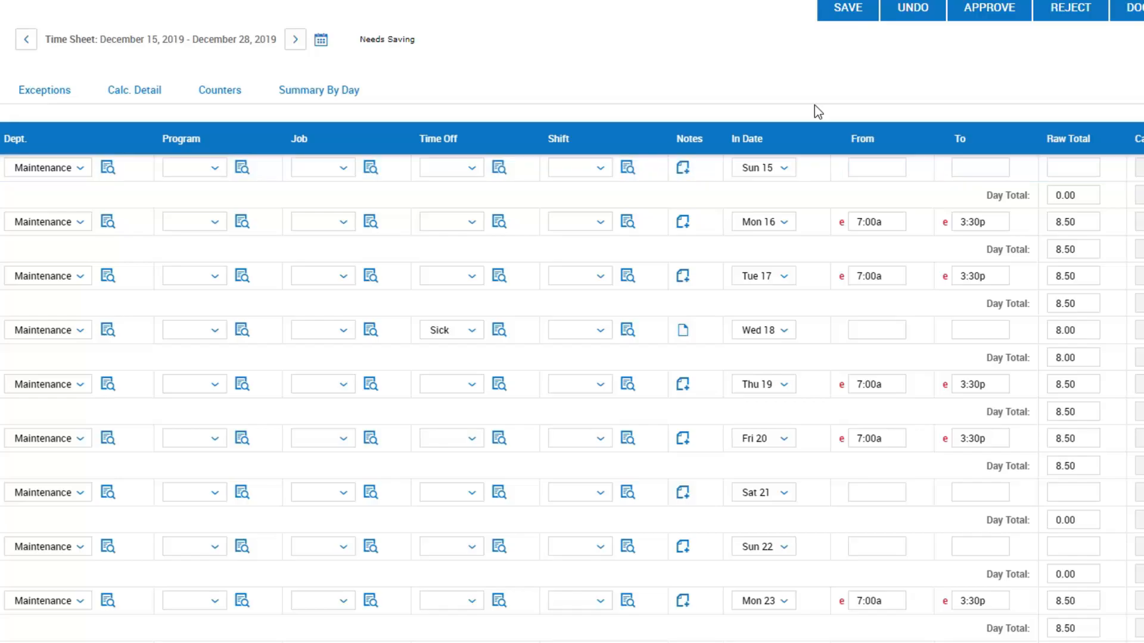
- Save the second employee's timesheet and return to the Detailed Hours Overview to review the sick day
{"action": "left_click", "coordinate": [839, 13]}
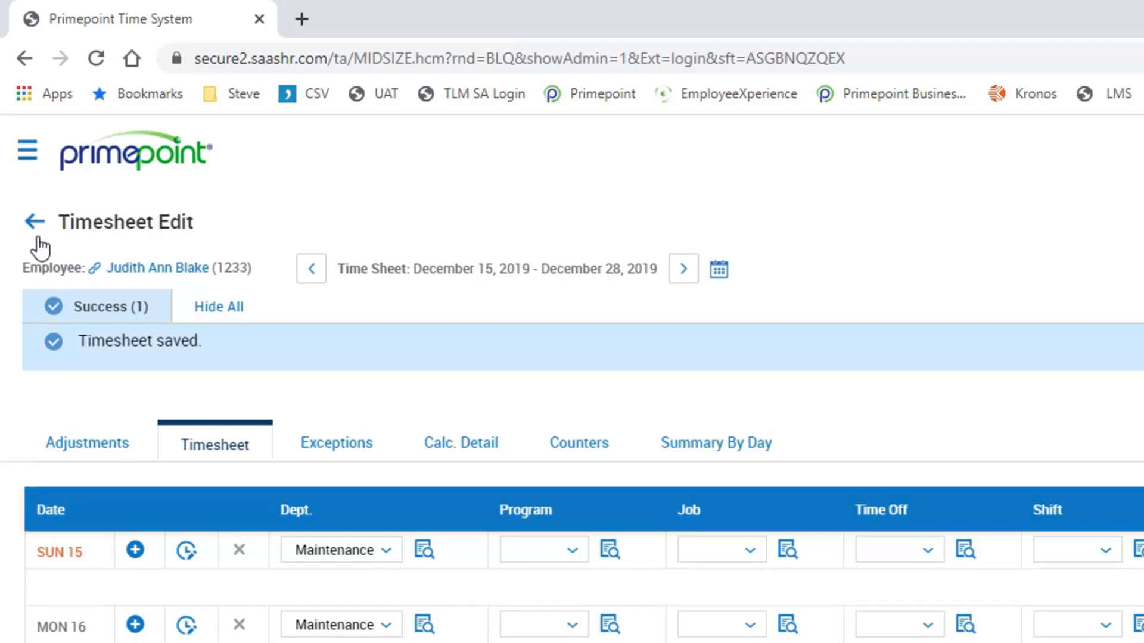
{"action": "left_click", "coordinate": [36, 223]}
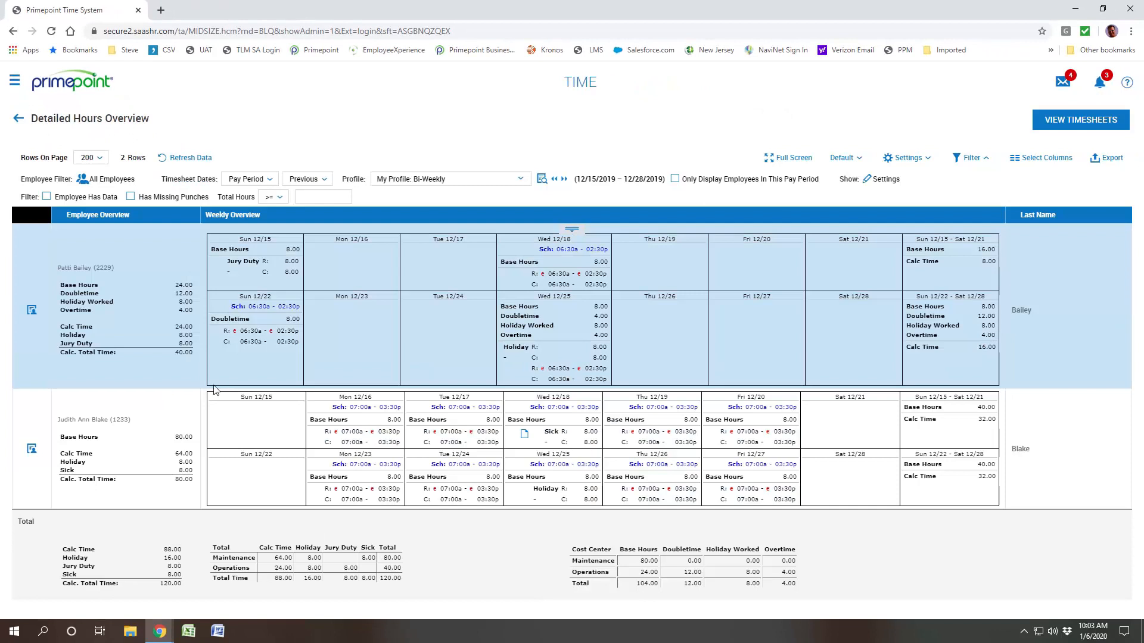
{"action": "left_click", "coordinate": [187, 493]}
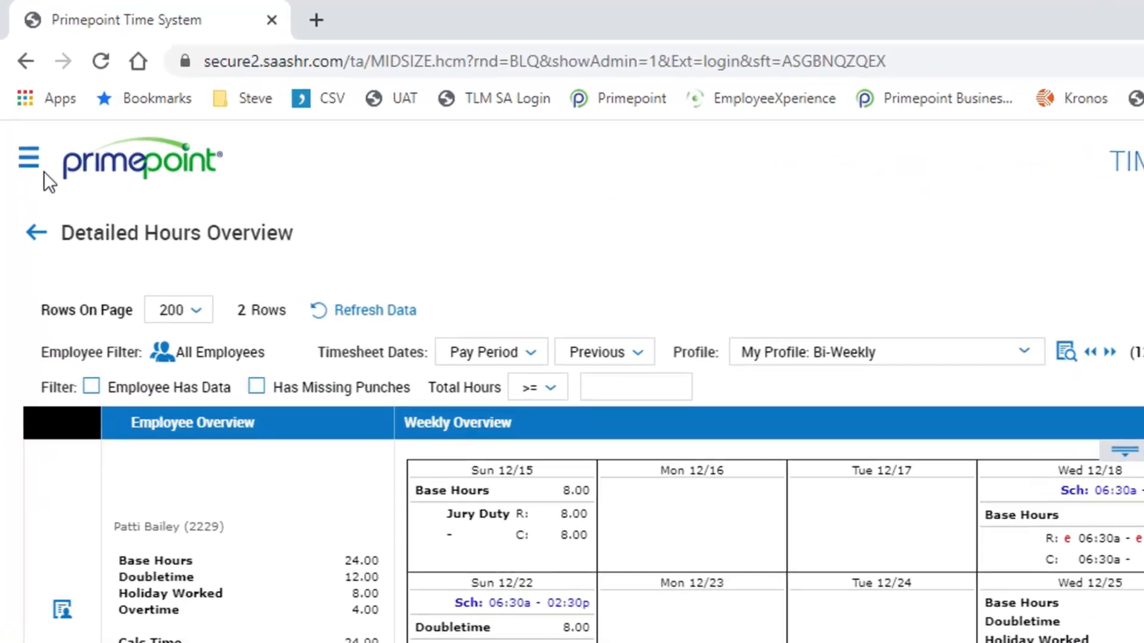
- Open All Timesheets By Pay Period from the Payroll Day favorites
{"action": "left_click", "coordinate": [28, 162]}
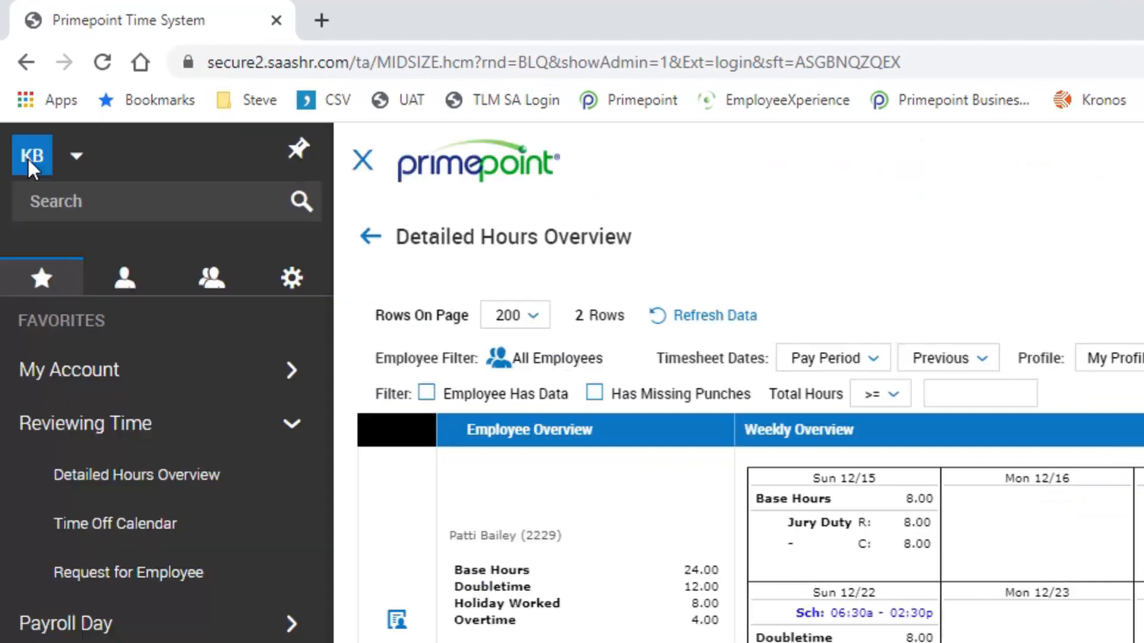
{"action": "left_click", "coordinate": [42, 290]}
{"action": "left_click", "coordinate": [84, 626]}
{"action": "left_click", "coordinate": [102, 527]}
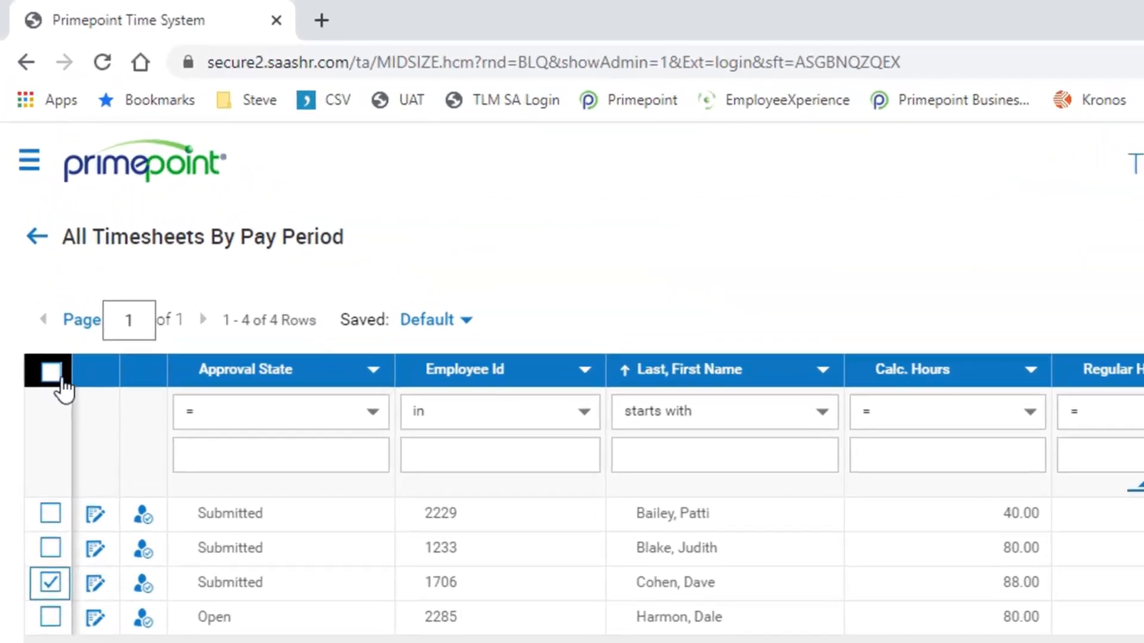
{"action": "left_click", "coordinate": [54, 374]}
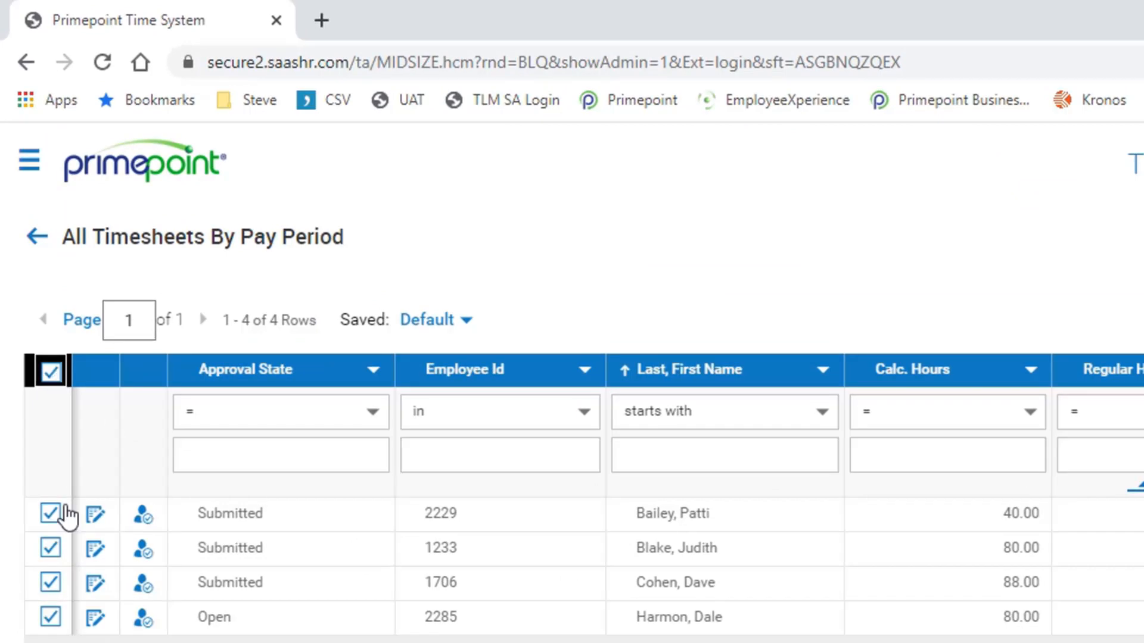
{"action": "left_click", "coordinate": [51, 619]}
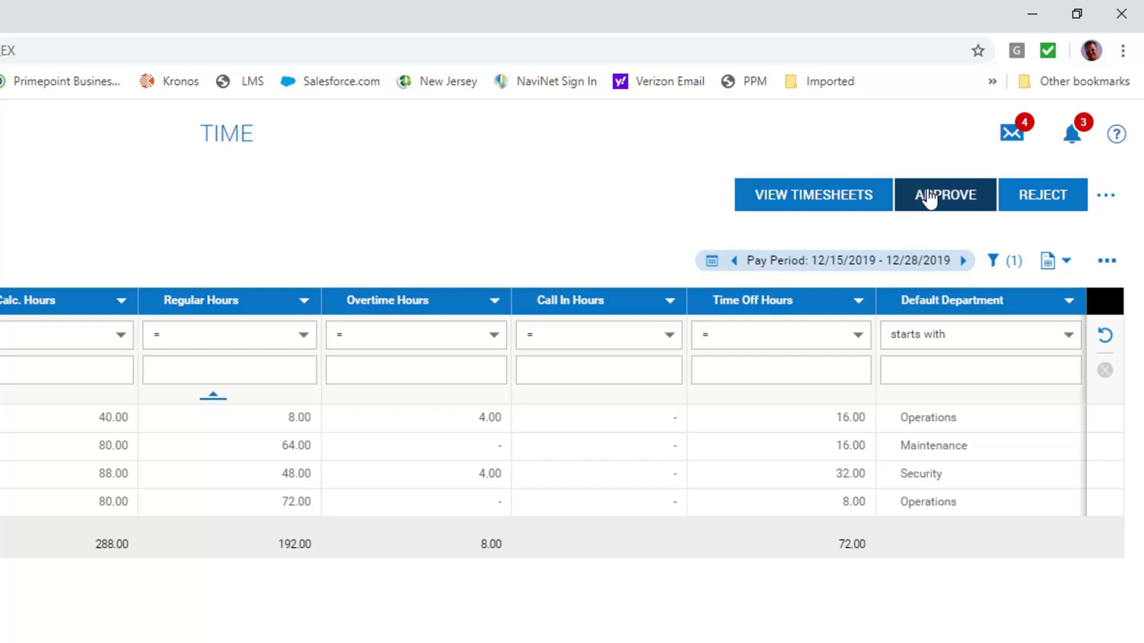
{"action": "left_click", "coordinate": [927, 199]}
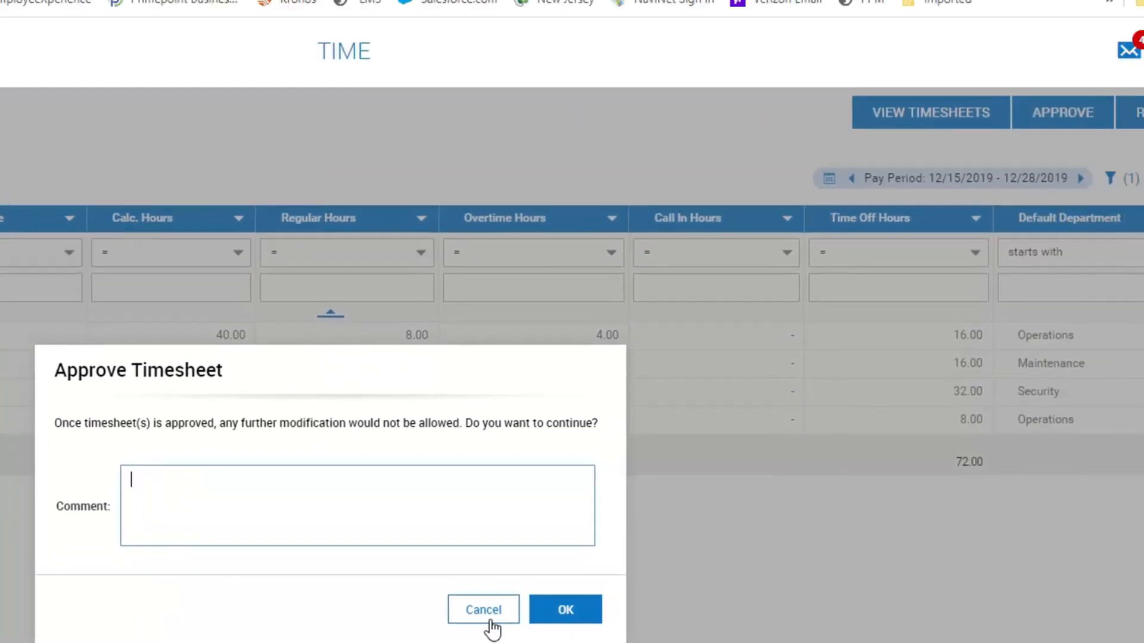
{"action": "left_click", "coordinate": [703, 523]}
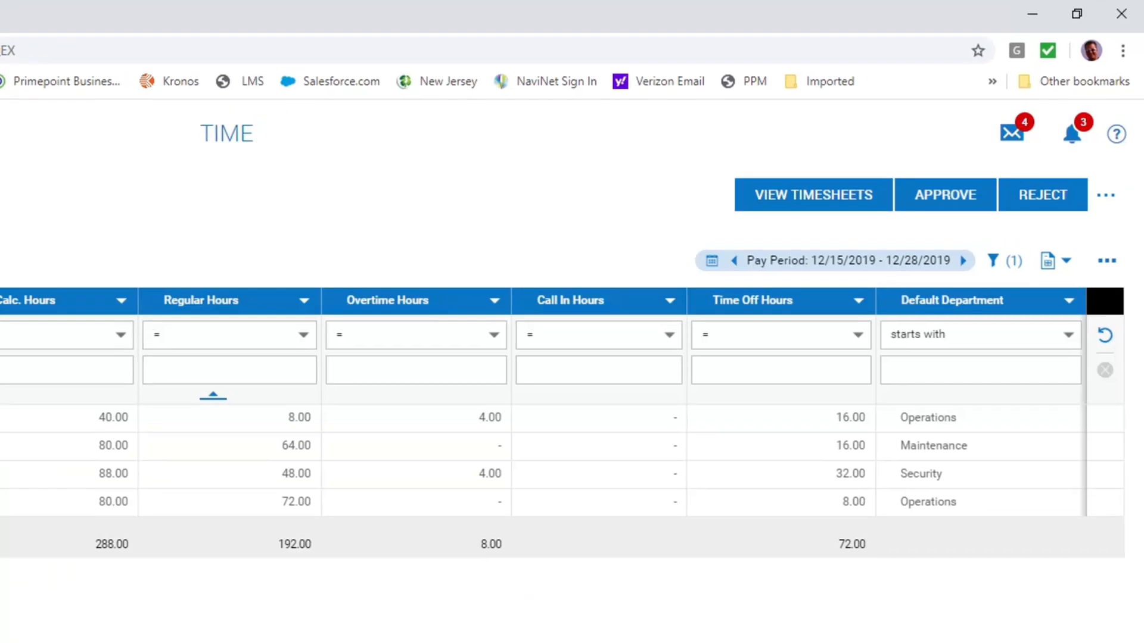
- Mass approve all pending timesheets for 12/15/2019 – 12/28/2019 from My To Do Items, leaving the comment blank
{"action": "left_click", "coordinate": [1073, 135]}
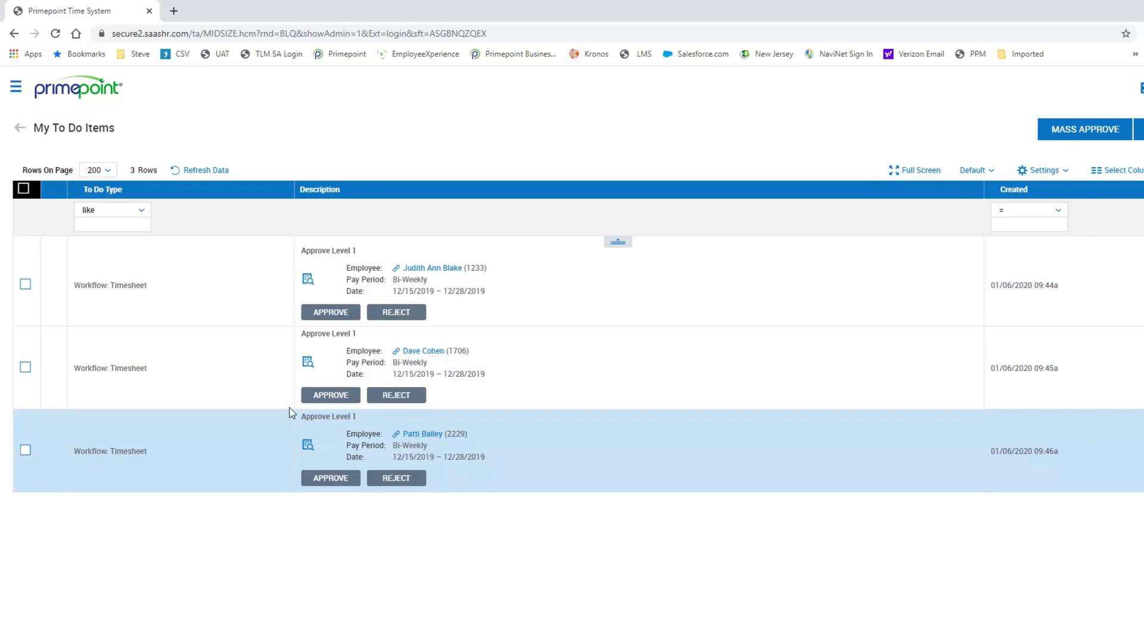
{"action": "left_click", "coordinate": [24, 190]}
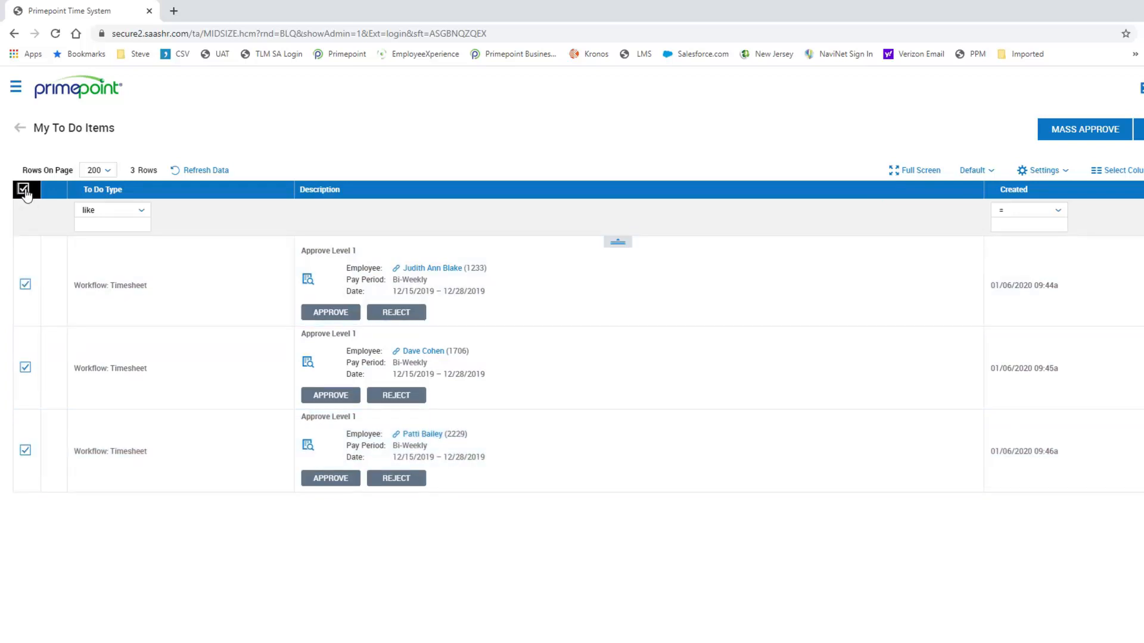
{"action": "left_click", "coordinate": [1075, 132]}
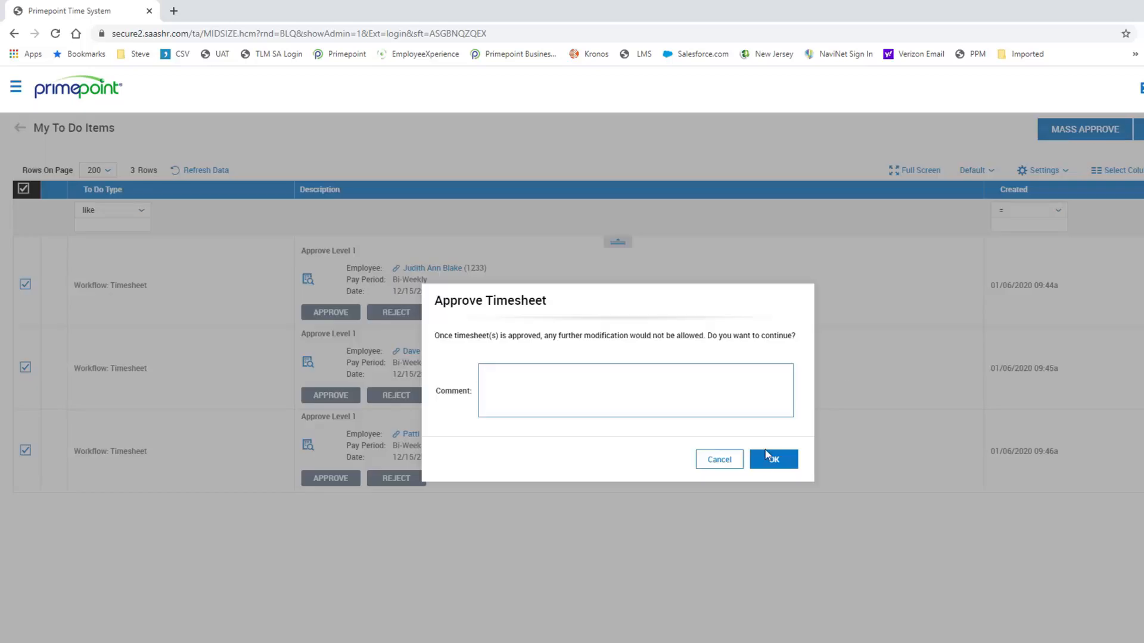
{"action": "left_click", "coordinate": [768, 458]}
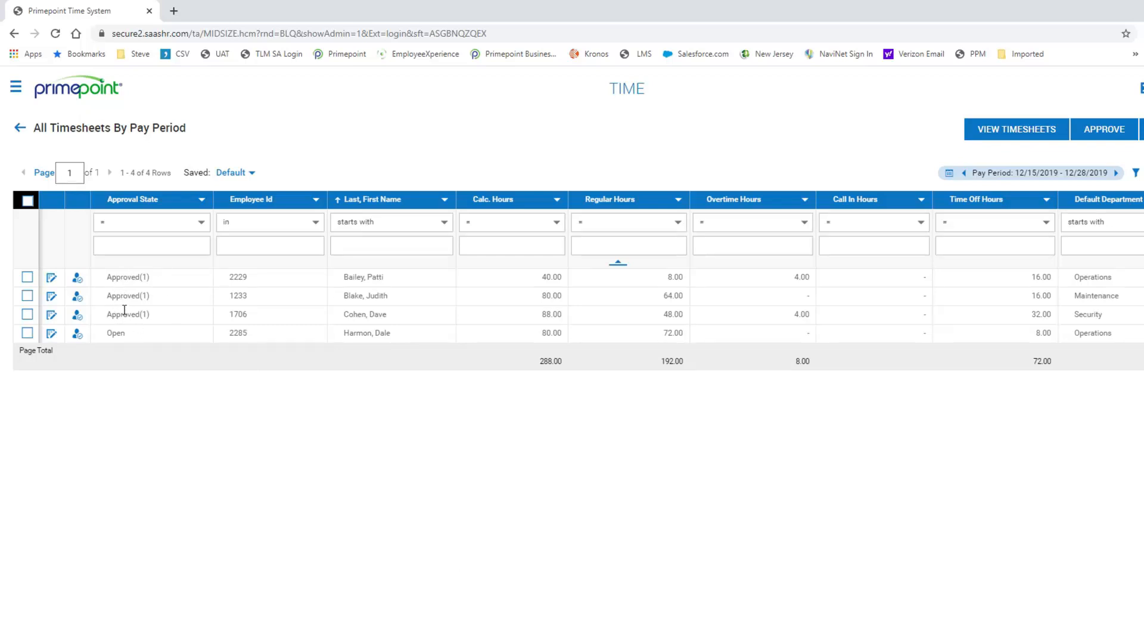
- Open the first employee's approved timesheet from All Timesheets By Pay Period
{"action": "left_click", "coordinate": [54, 283]}
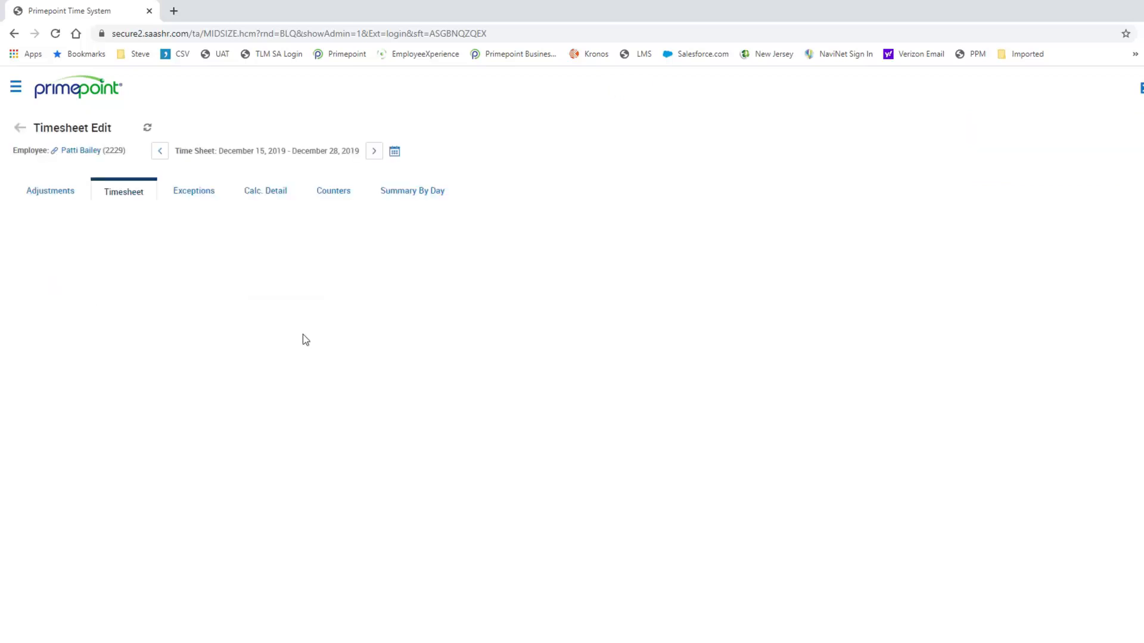